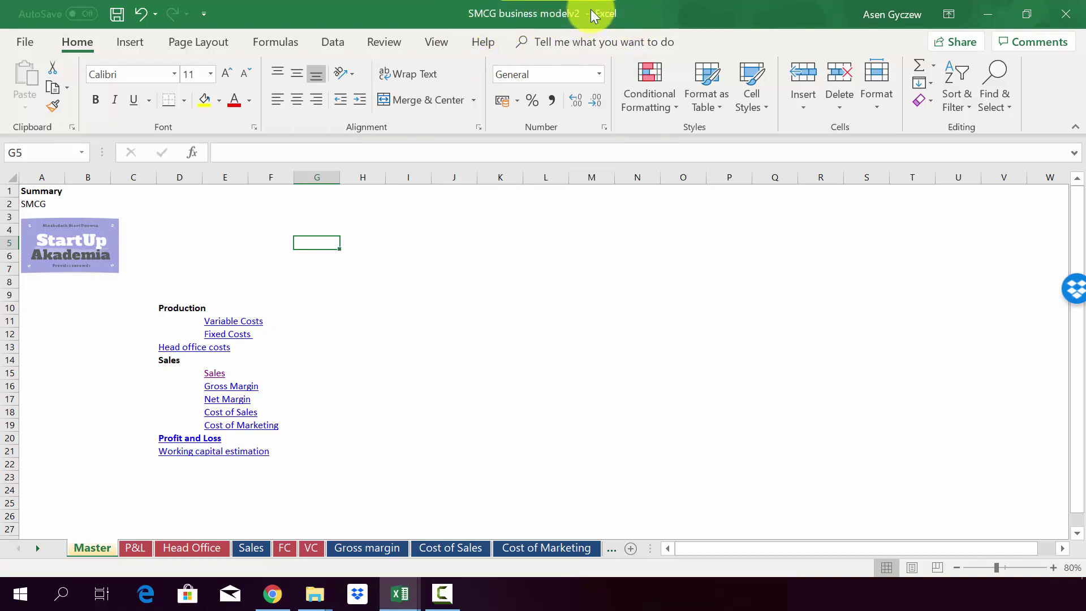
Browse the Master sheet's contents list and open the Sales sheet from its link
{"action": "left_click", "coordinate": [182, 182]}
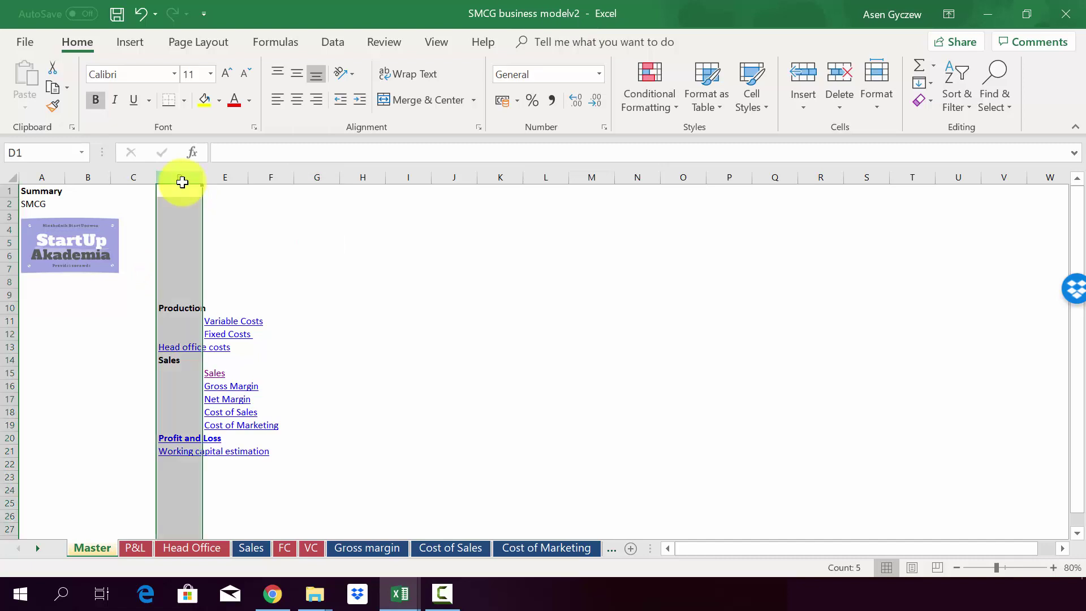
{"action": "left_click", "coordinate": [19, 309]}
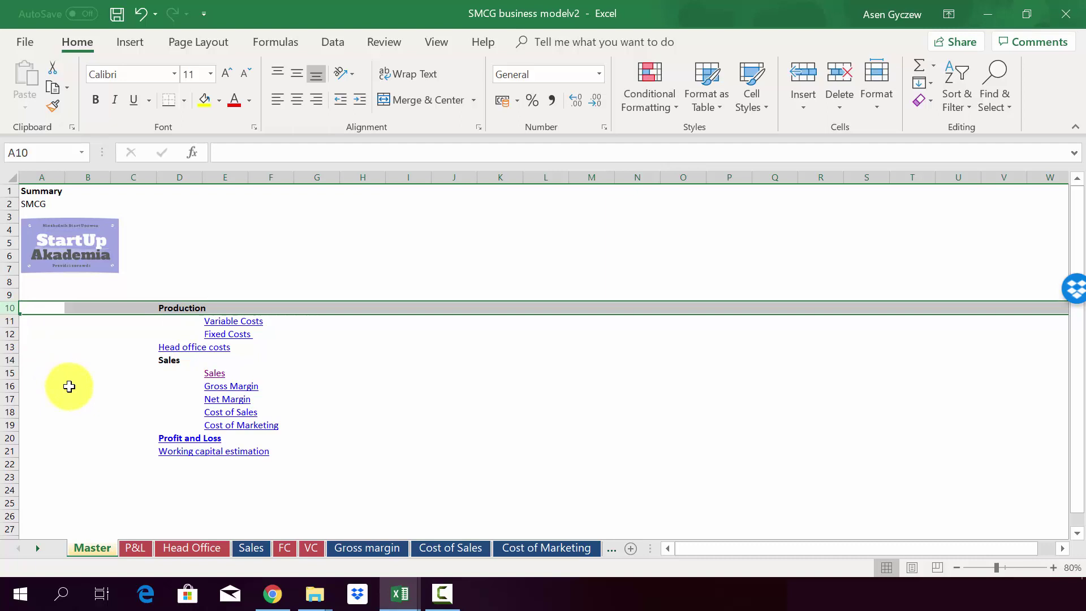
{"action": "left_click", "coordinate": [13, 375]}
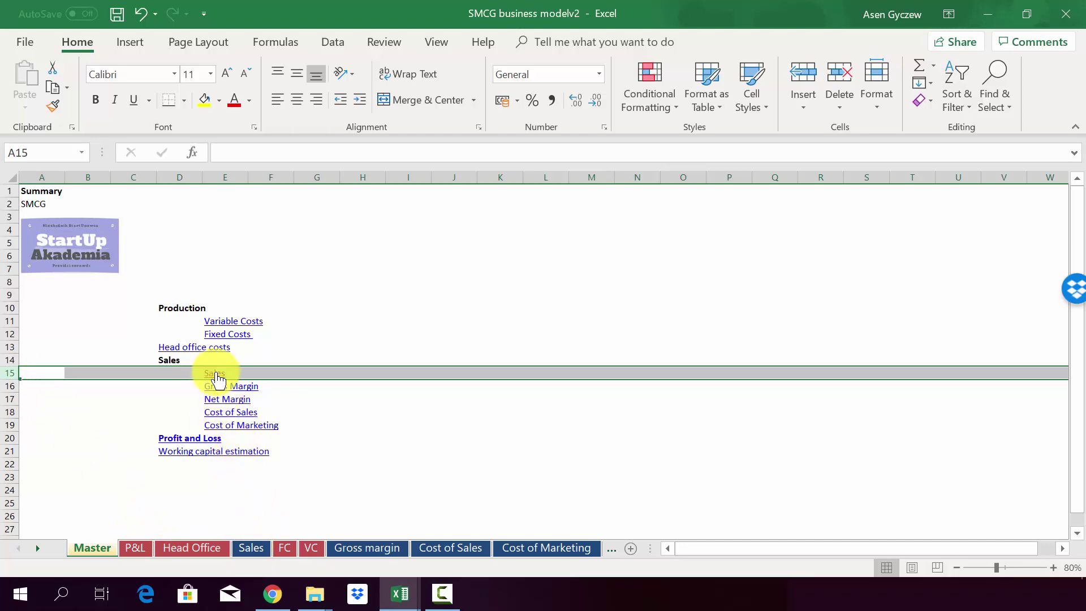
{"action": "left_click", "coordinate": [218, 374]}
Inspect J11's month 2 quantity formula =J12+J13 and the month numbers 1 to 12
{"action": "left_click", "coordinate": [279, 345]}
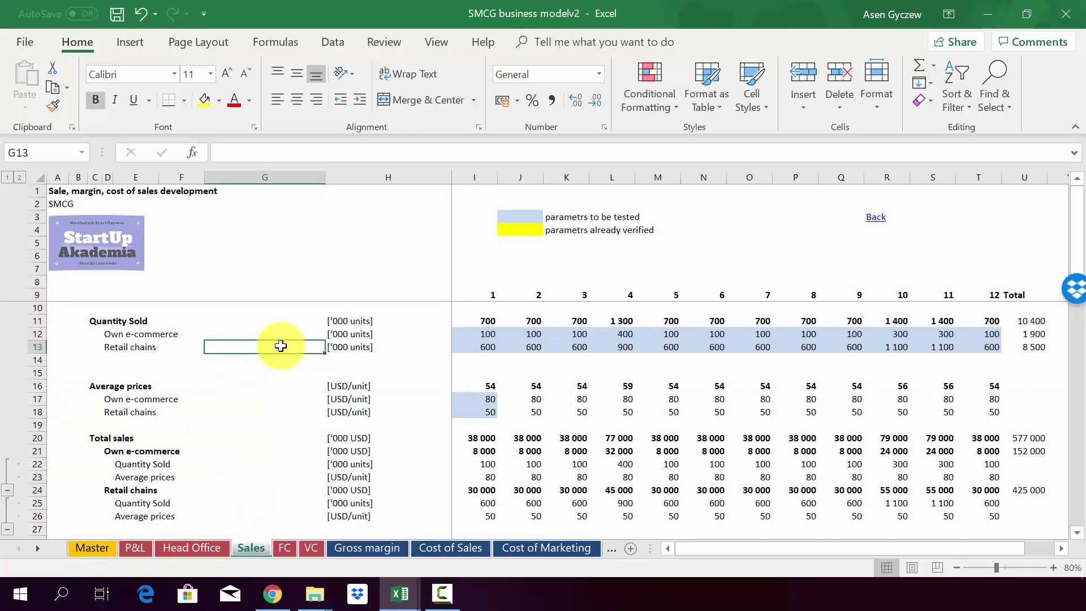
{"action": "left_click", "coordinate": [37, 321]}
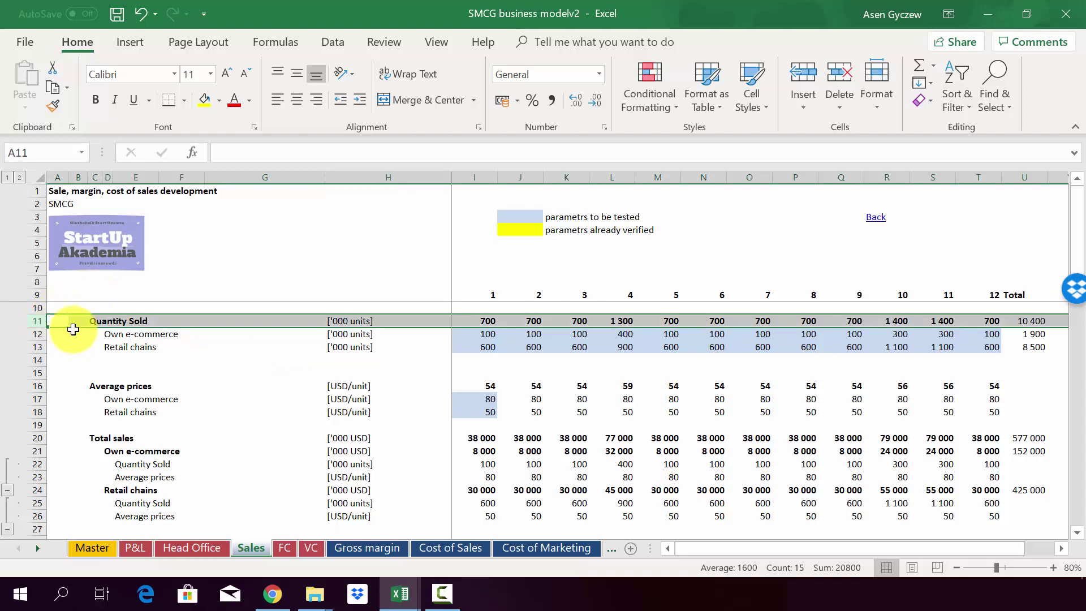
{"action": "left_click", "coordinate": [522, 321]}
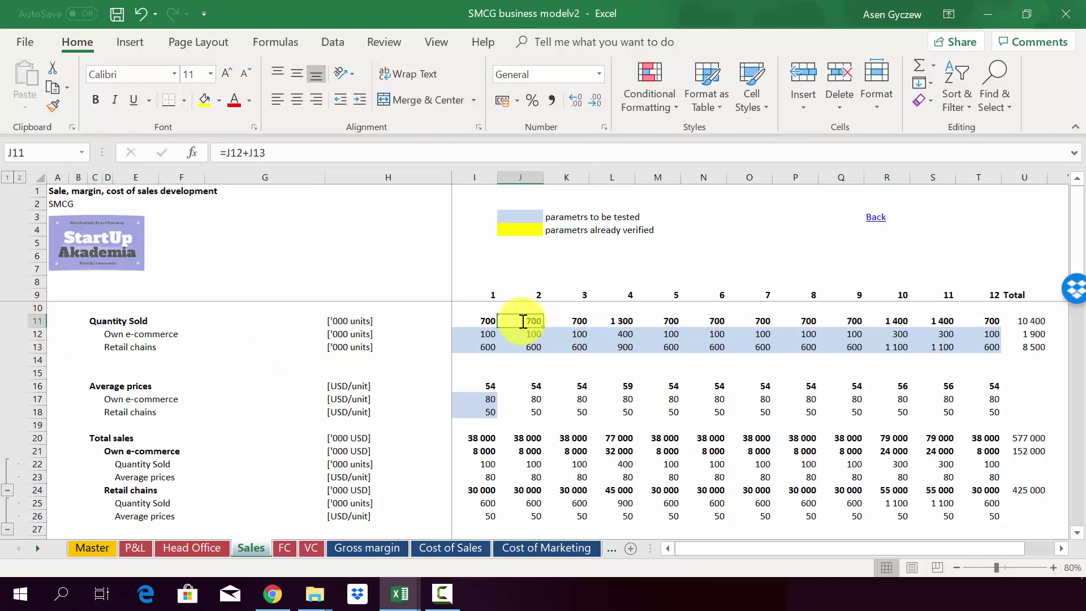
{"action": "double_click", "coordinate": [522, 321]}
{"action": "key", "text": "Escape"}
{"action": "left_click", "coordinate": [489, 292]}
{"action": "left_click_drag", "start_coordinate": [489, 293], "coordinate": [991, 295]}
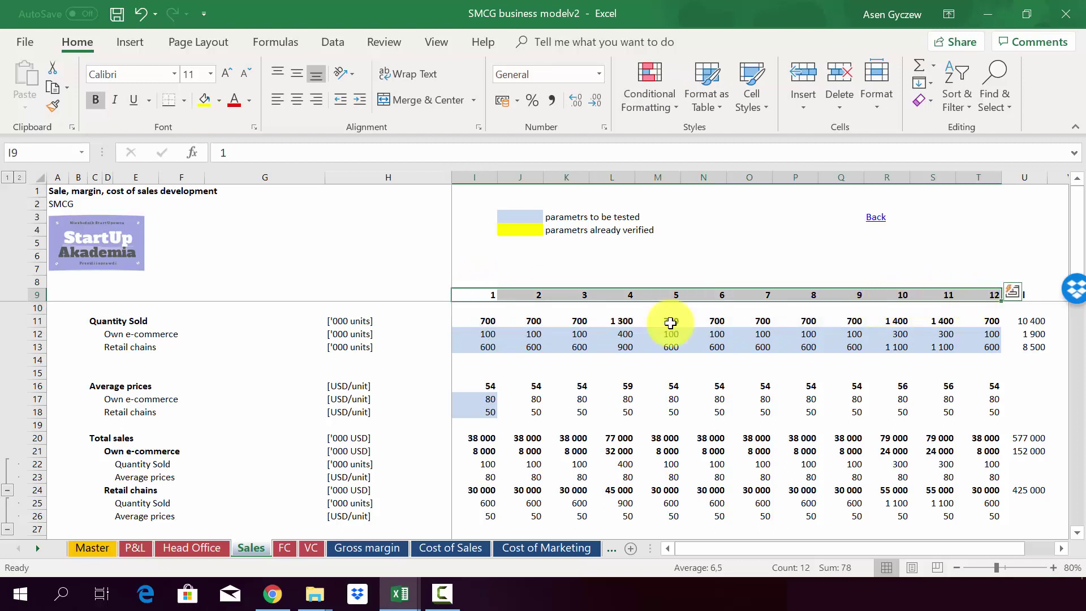
Check that I11 and K11 sum own e-commerce (100) and retail chains (600) quantities
{"action": "left_click", "coordinate": [475, 321]}
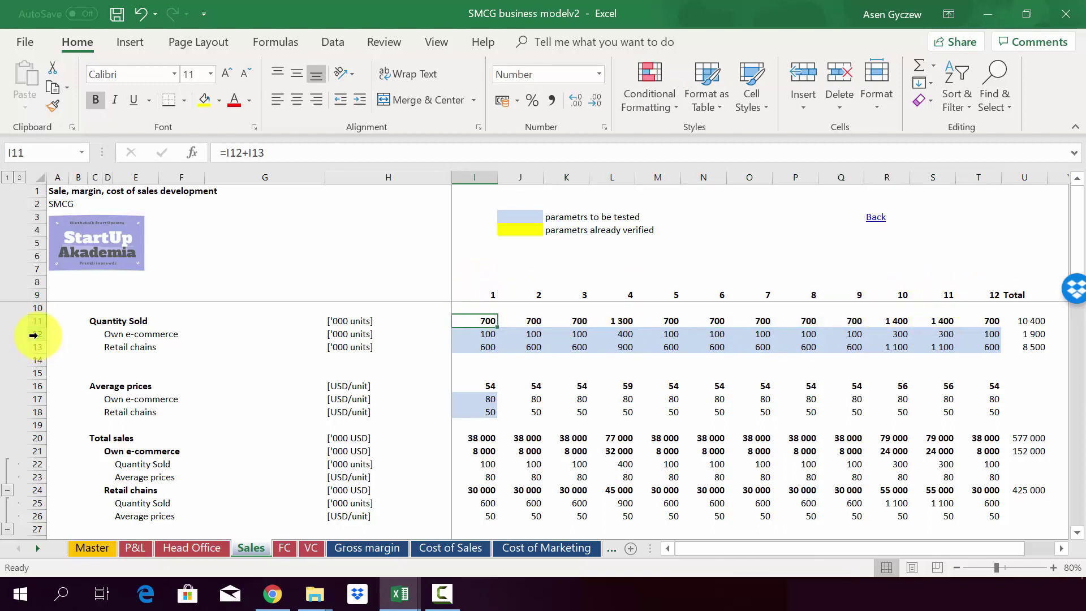
{"action": "left_click", "coordinate": [33, 335]}
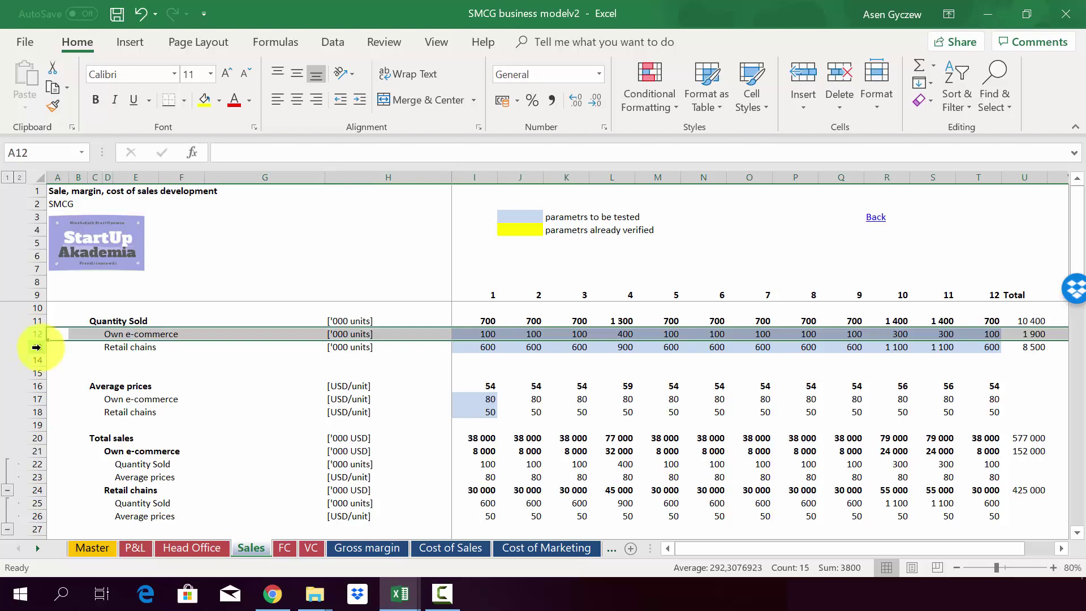
{"action": "left_click", "coordinate": [36, 347]}
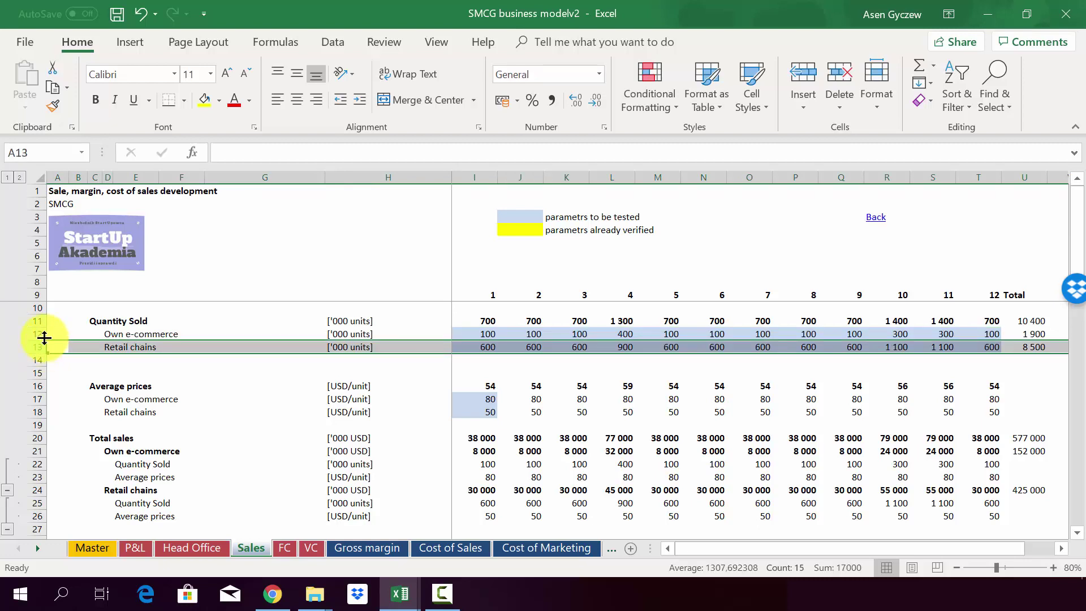
{"action": "left_click", "coordinate": [35, 334]}
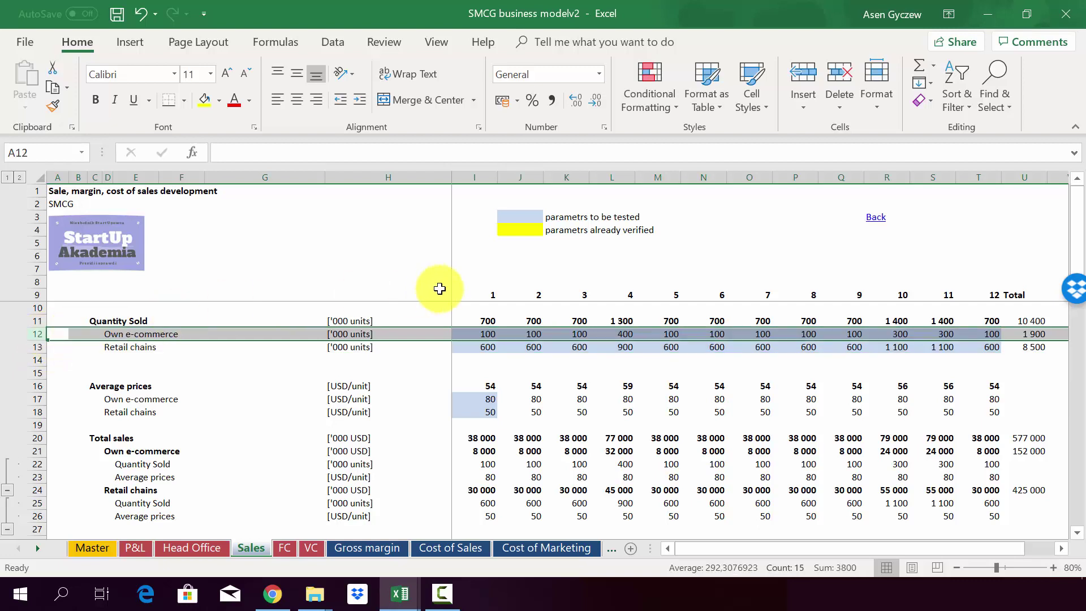
{"action": "left_click", "coordinate": [471, 335]}
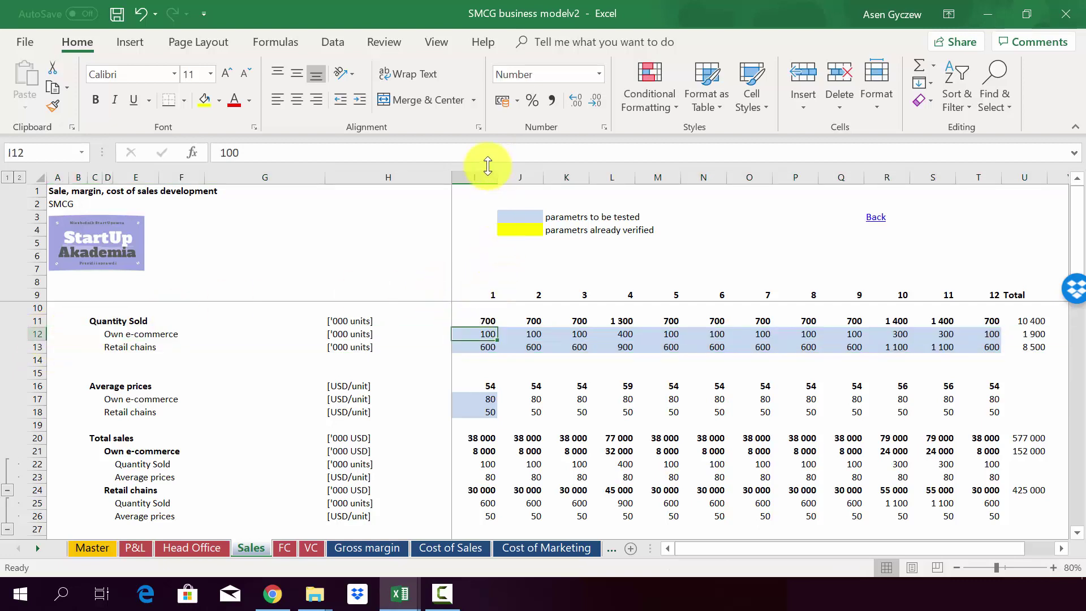
{"action": "left_click", "coordinate": [464, 349]}
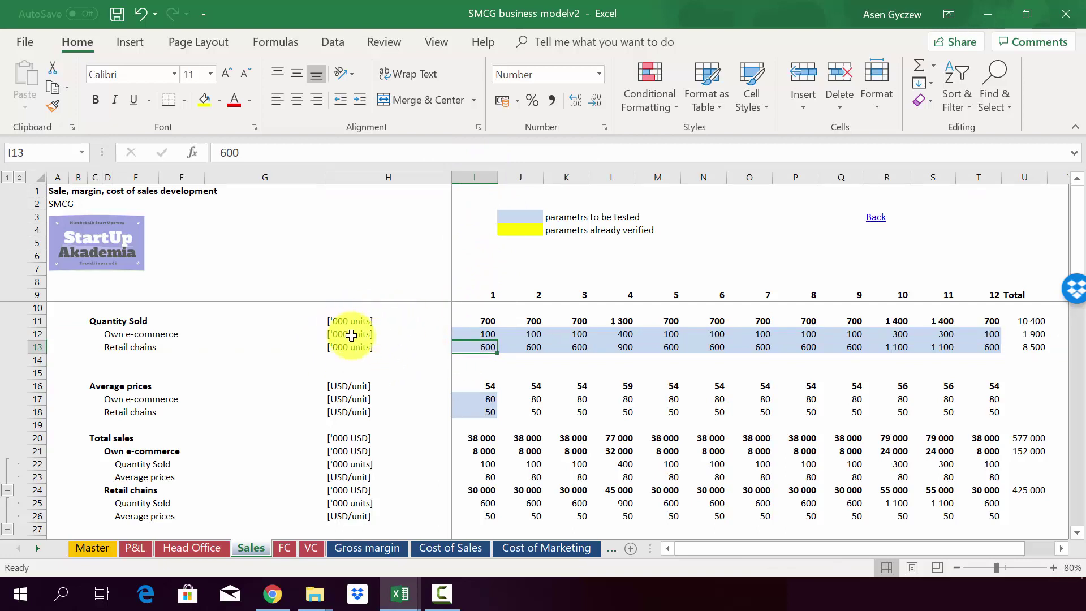
{"action": "left_click", "coordinate": [566, 323]}
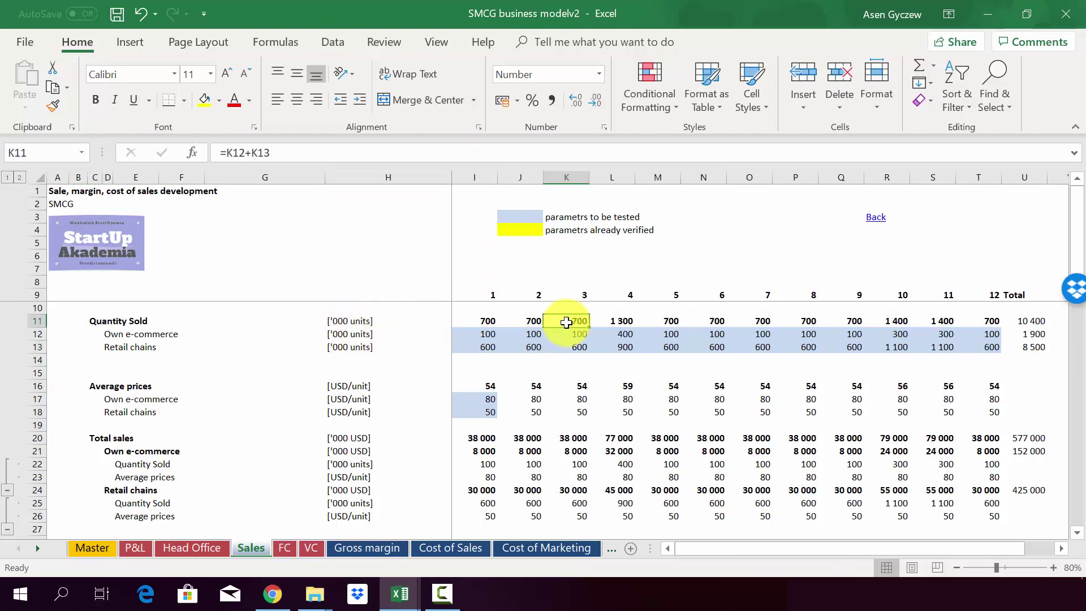
{"action": "left_click", "coordinate": [47, 322]}
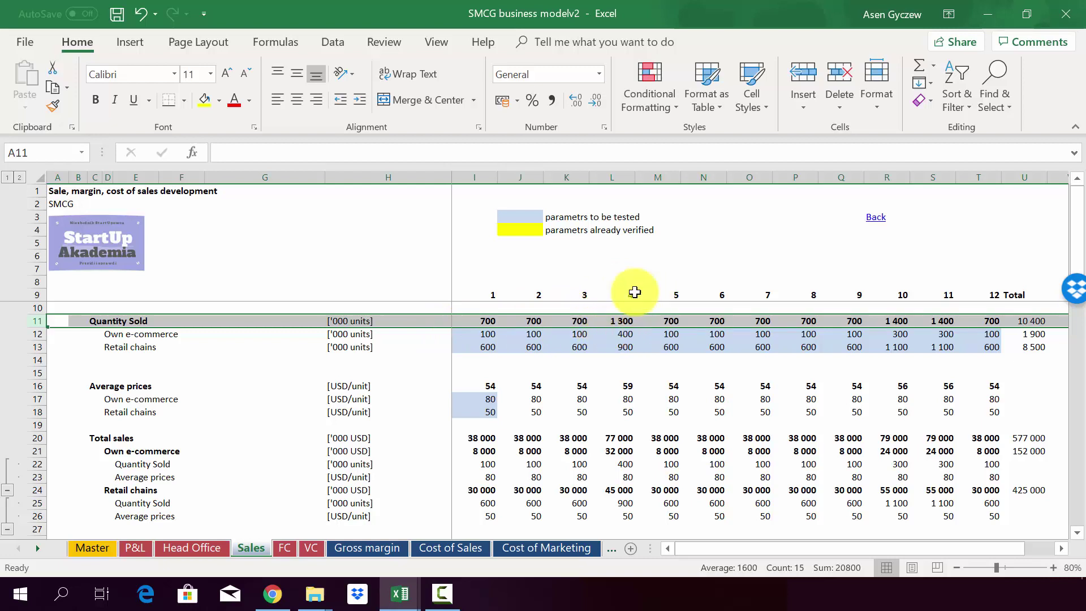
{"action": "left_click", "coordinate": [625, 177]}
{"action": "left_click", "coordinate": [886, 178]}
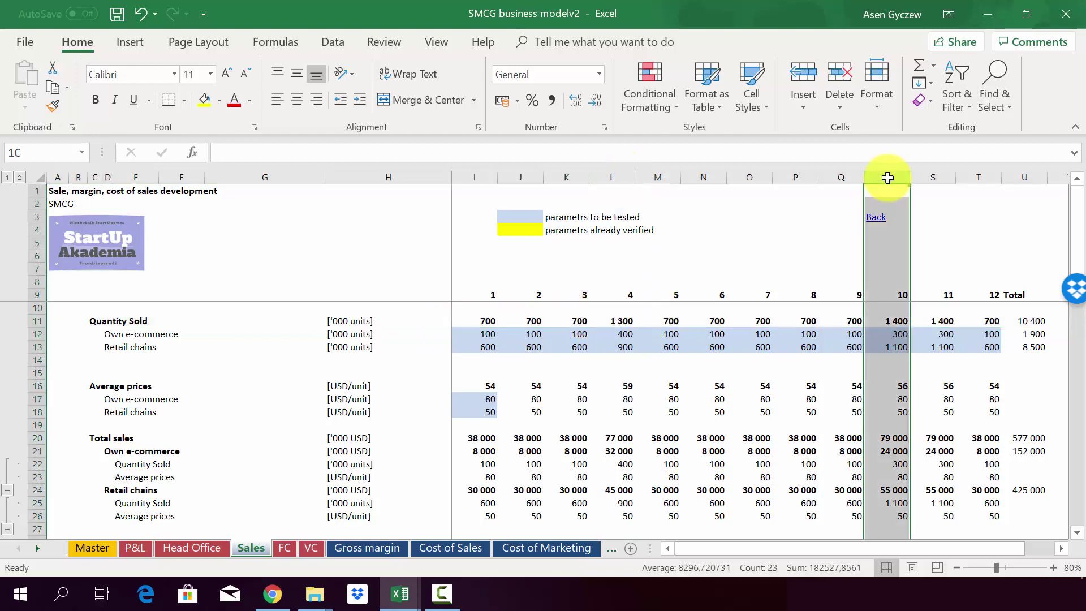
{"action": "left_click", "coordinate": [938, 177]}
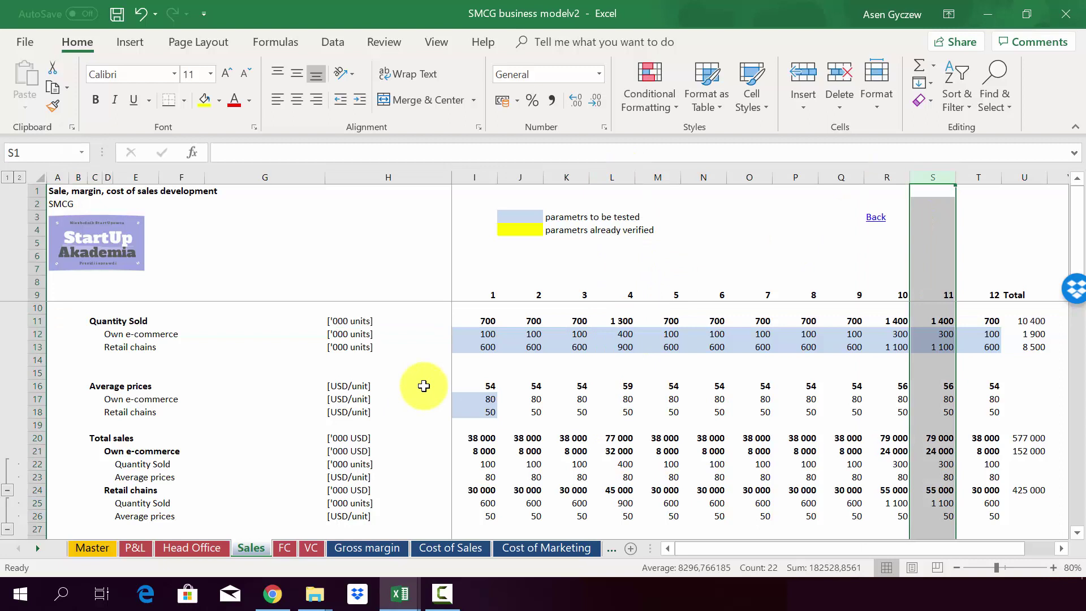
{"action": "left_click", "coordinate": [41, 387]}
{"action": "left_click", "coordinate": [40, 400]}
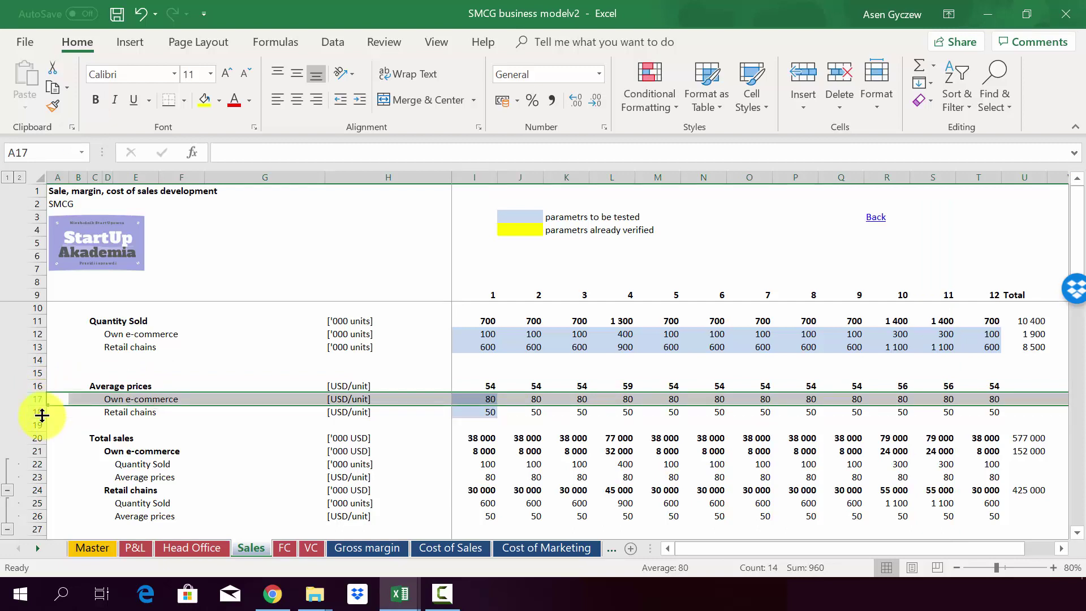
{"action": "left_click", "coordinate": [42, 414]}
{"action": "left_click", "coordinate": [465, 401]}
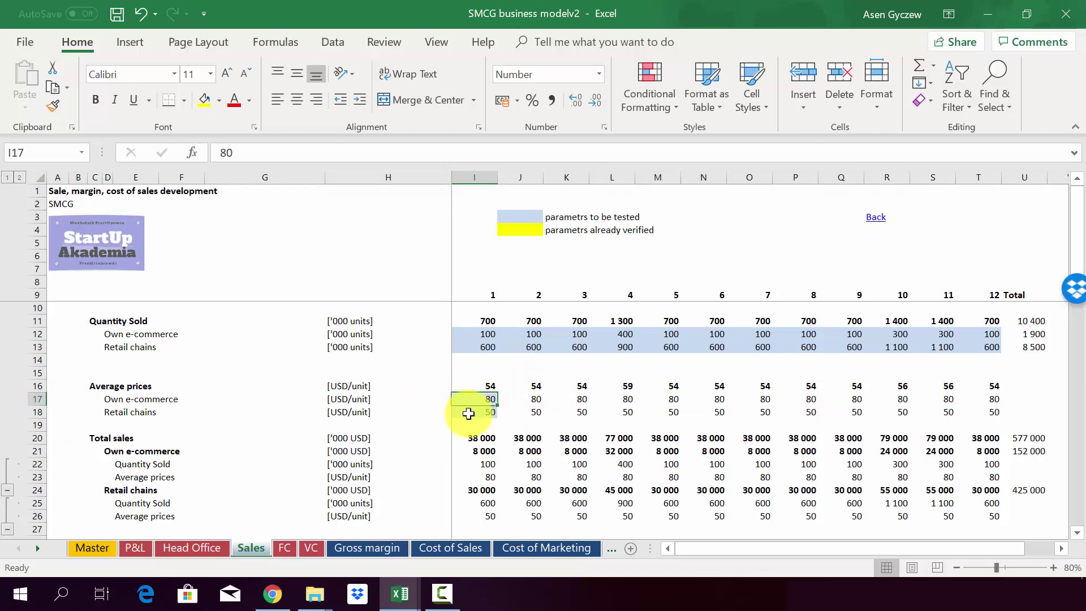
{"action": "left_click", "coordinate": [468, 413]}
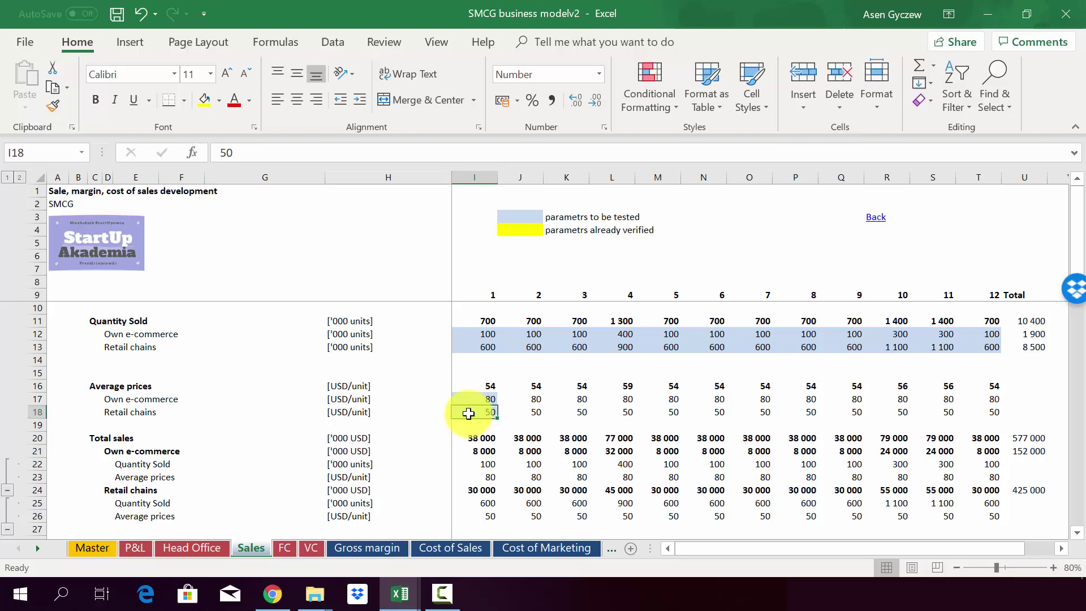
{"action": "left_click", "coordinate": [476, 399]}
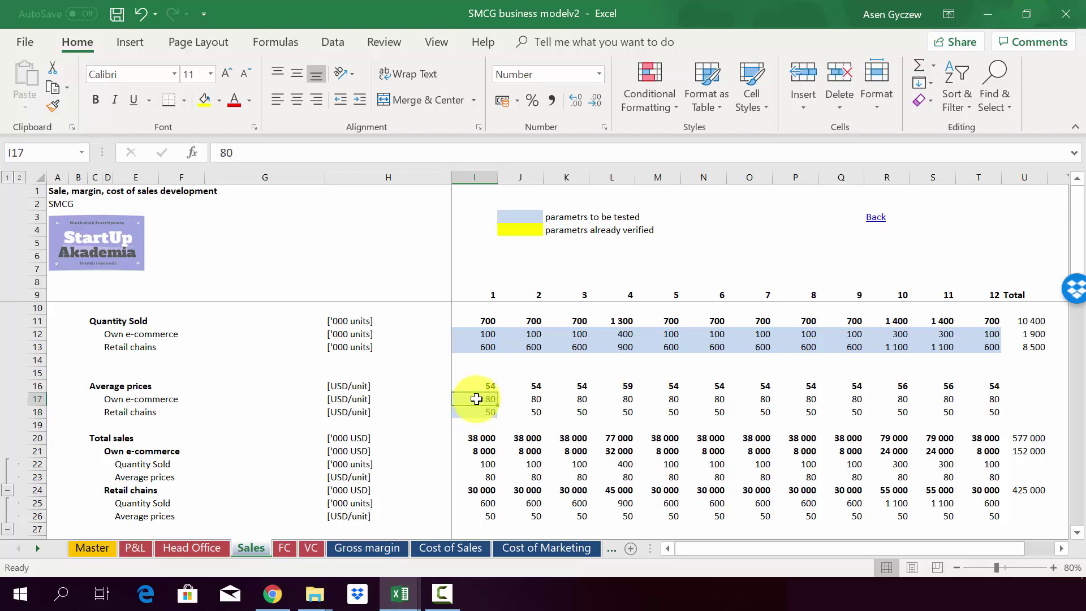
{"action": "left_click", "coordinate": [473, 412]}
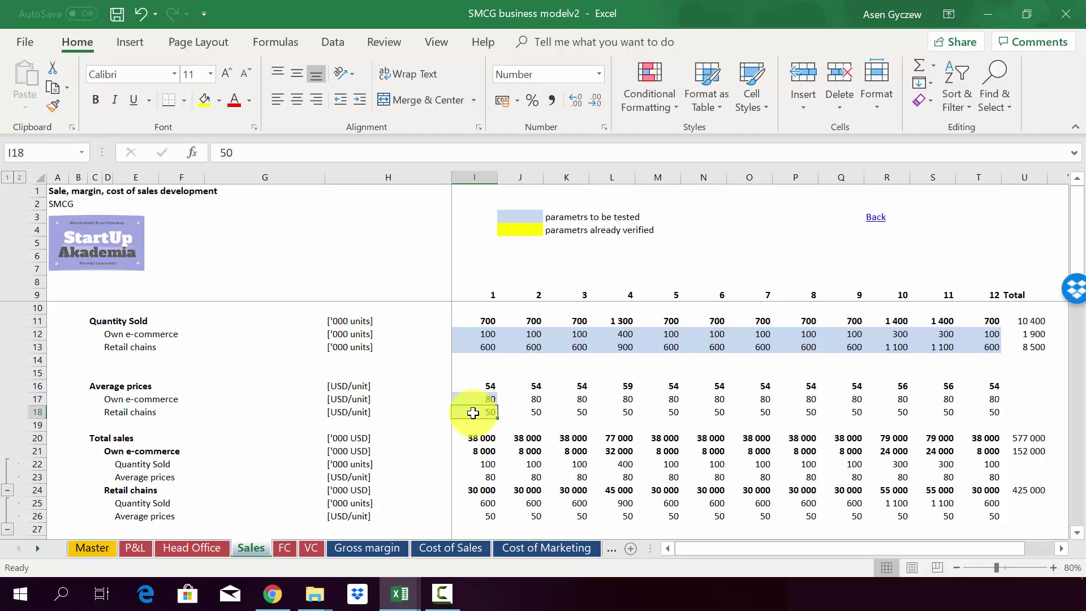
{"action": "left_click", "coordinate": [38, 398]}
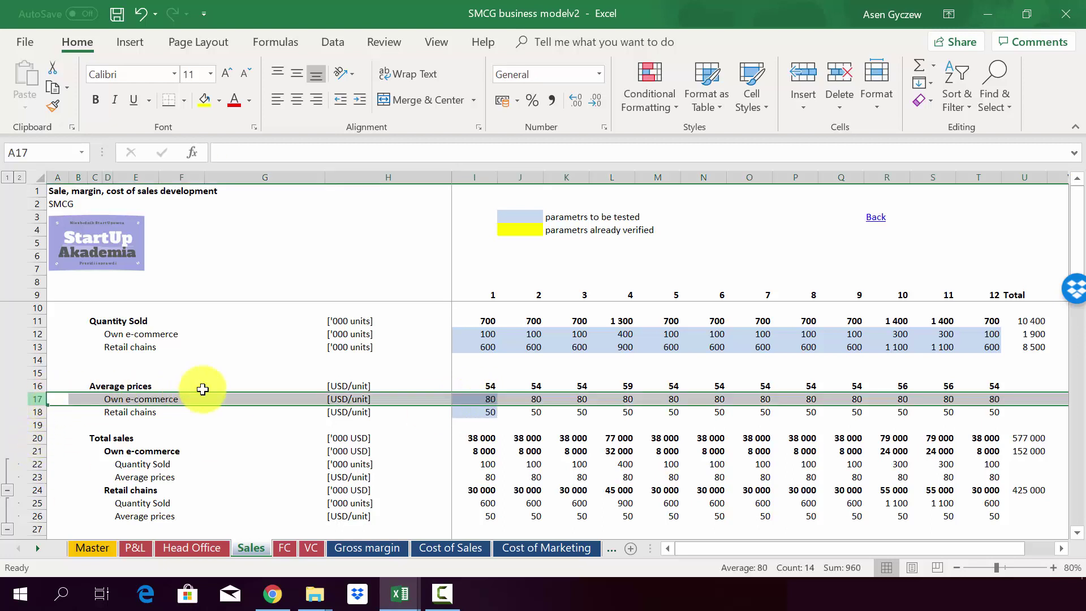
{"action": "double_click", "coordinate": [479, 385]}
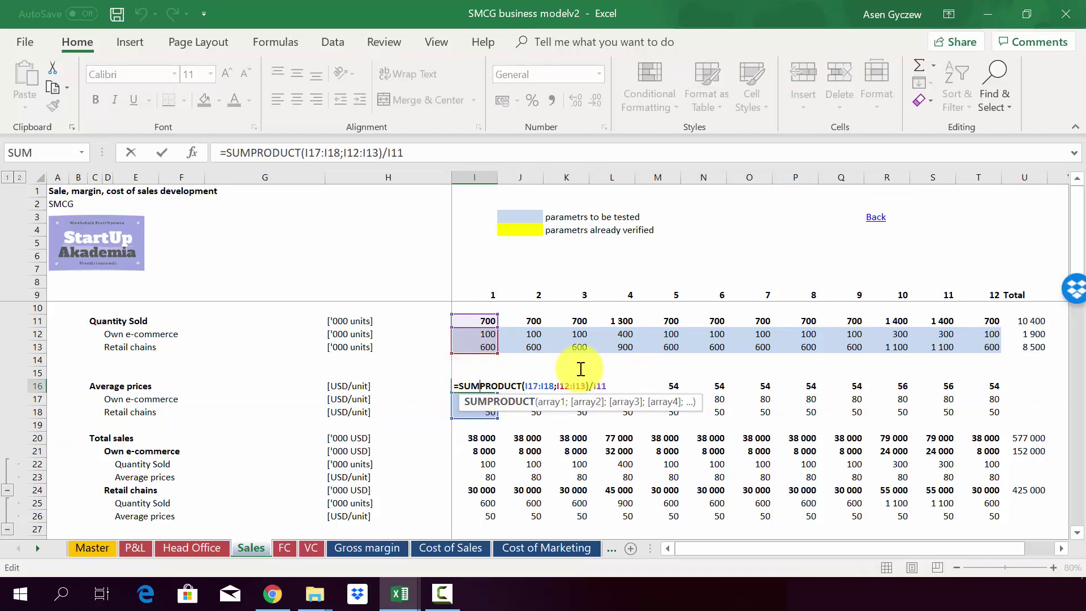
{"action": "key", "text": "Return"}
{"action": "key", "text": "Up"}
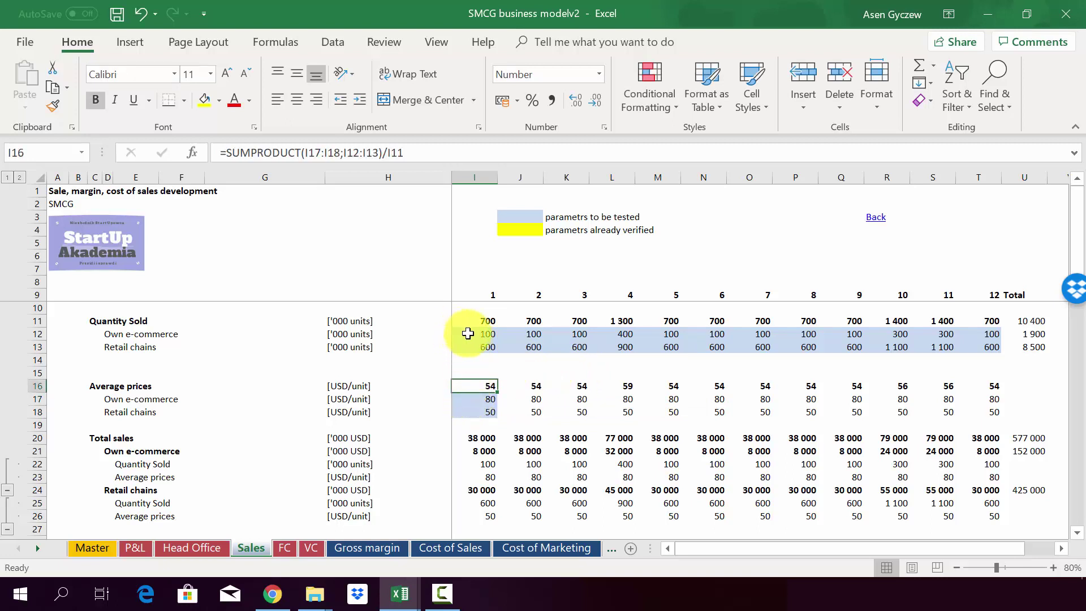
{"action": "left_click", "coordinate": [466, 334]}
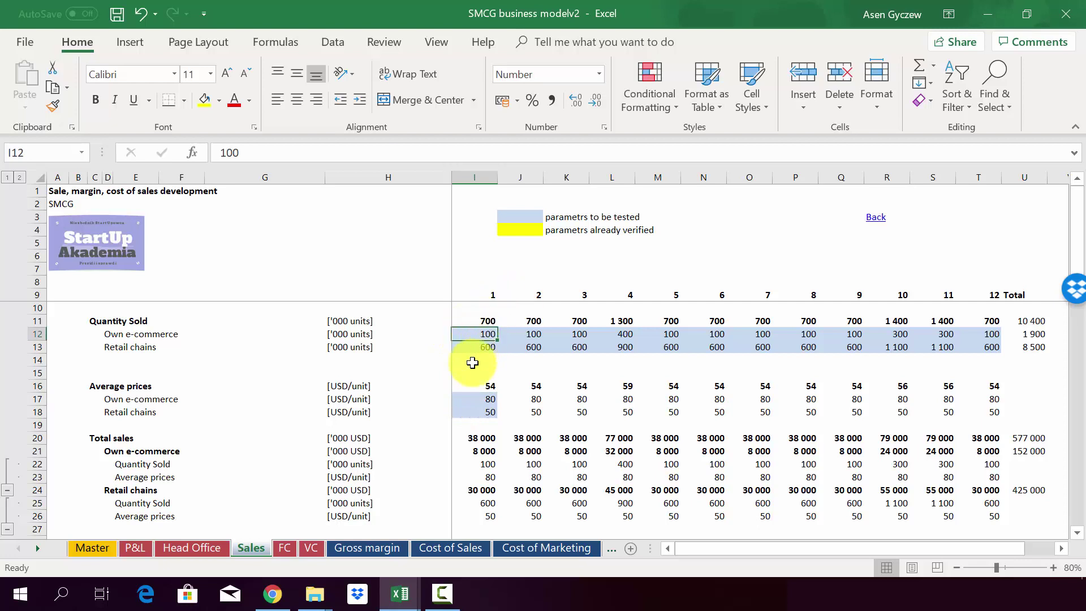
Select the Total sales row 20 and switch the sales outline to level 1
{"action": "left_click", "coordinate": [458, 425]}
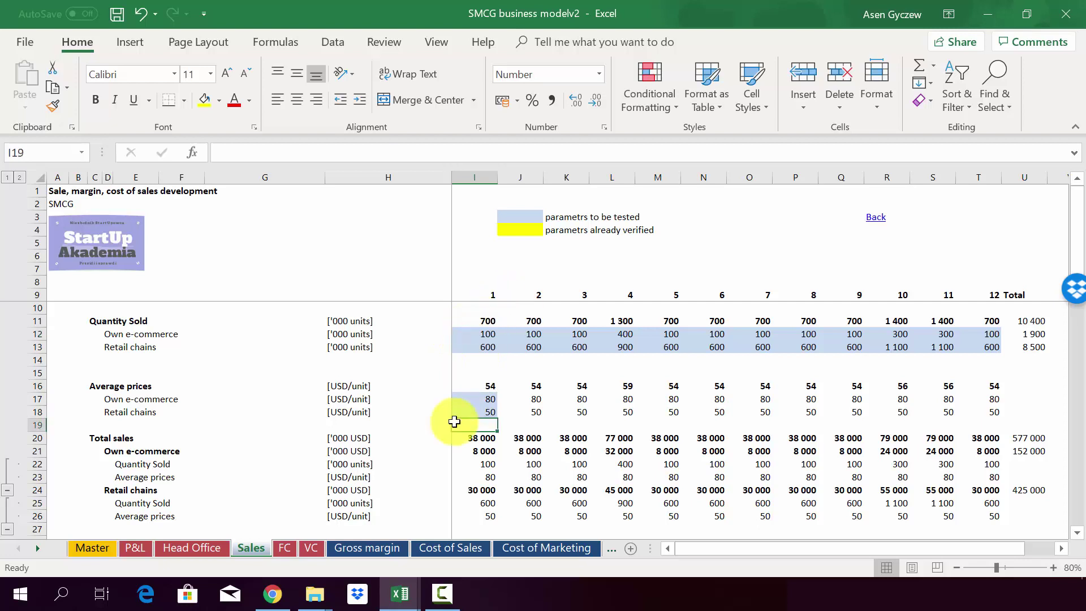
{"action": "left_click", "coordinate": [38, 438]}
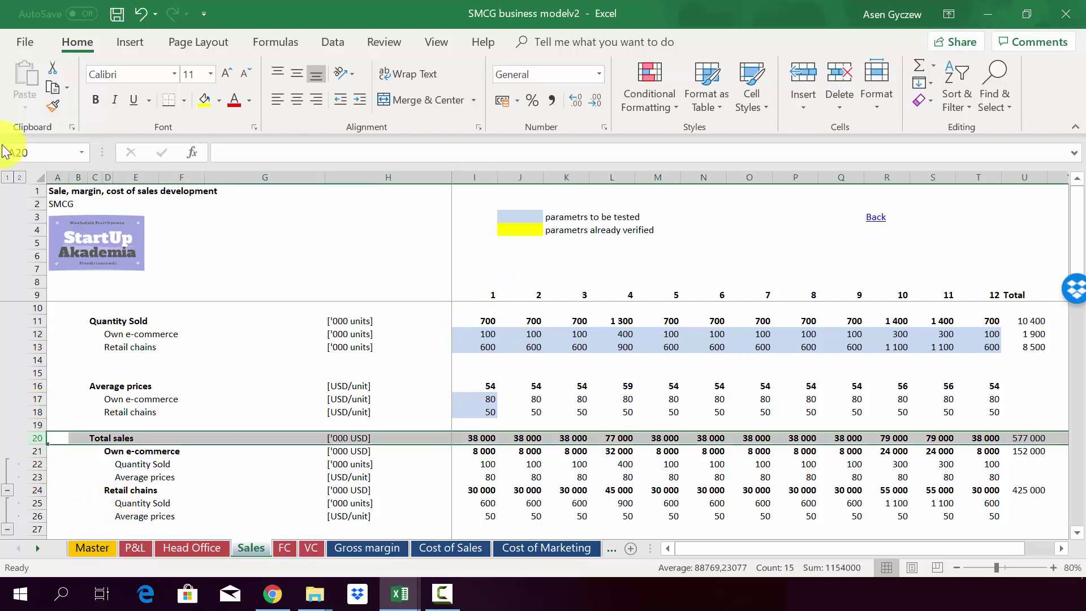
{"action": "left_click", "coordinate": [7, 177]}
Inspect month 1 sales formulas for Own e-commerce, Retail chains and Total sales in column I
{"action": "left_click", "coordinate": [40, 452]}
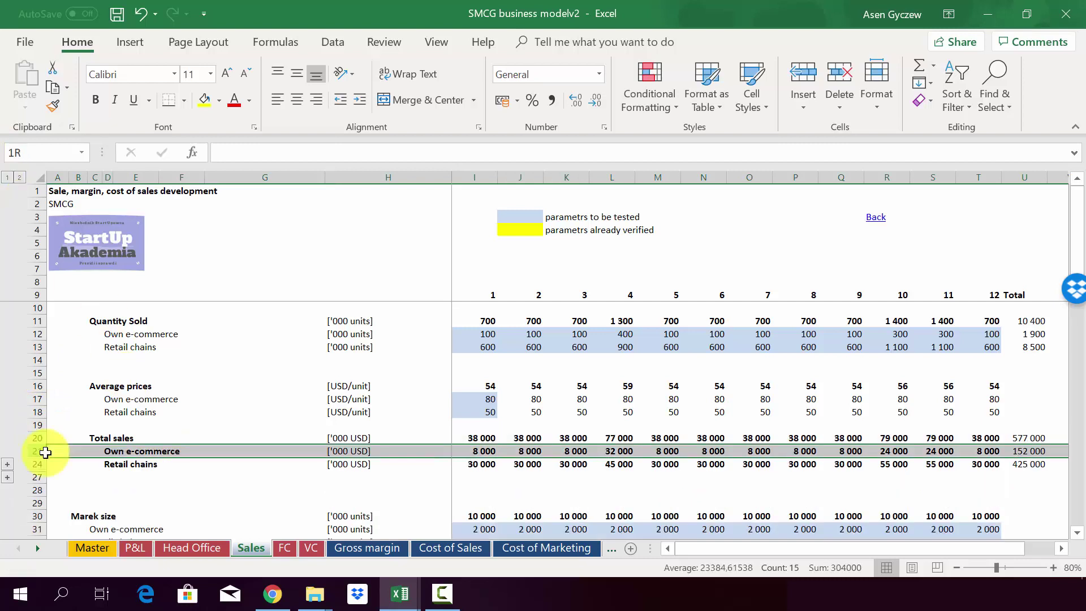
{"action": "left_click", "coordinate": [464, 449]}
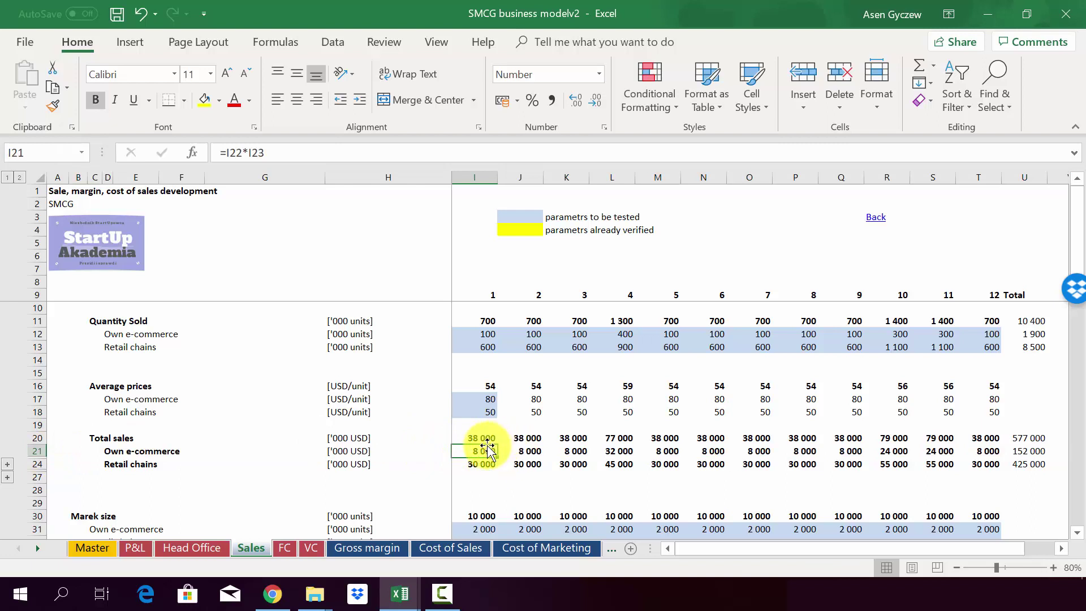
{"action": "left_click", "coordinate": [461, 464]}
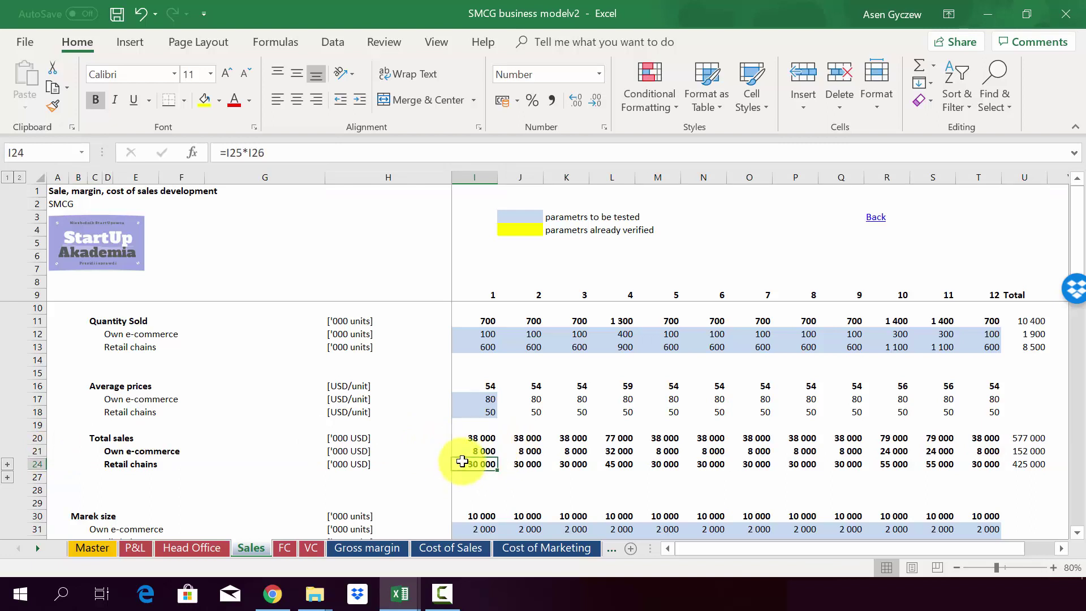
{"action": "left_click", "coordinate": [464, 437]}
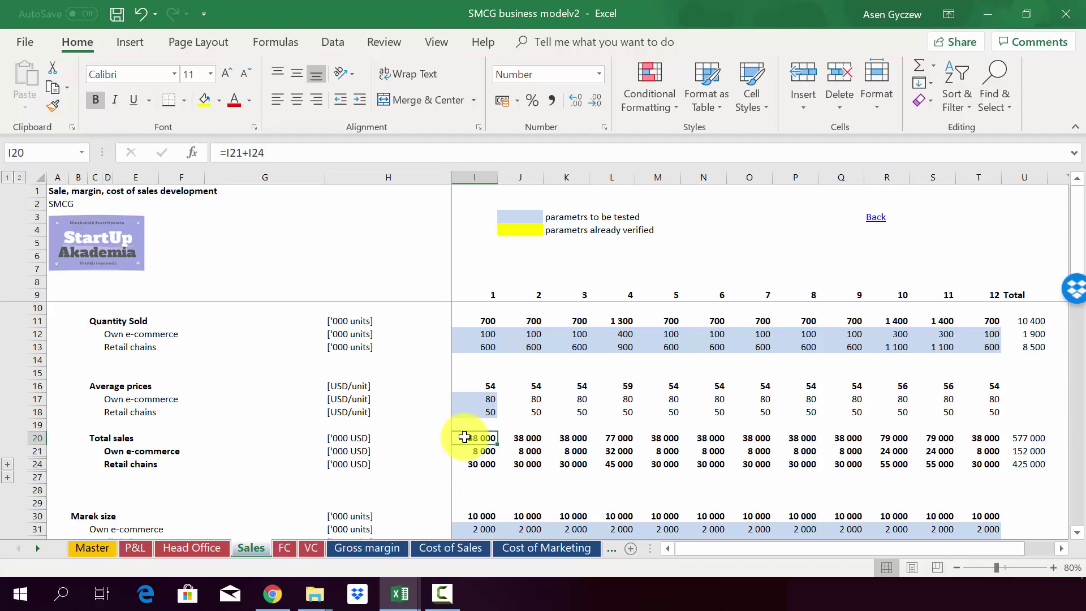
{"action": "left_click", "coordinate": [474, 176]}
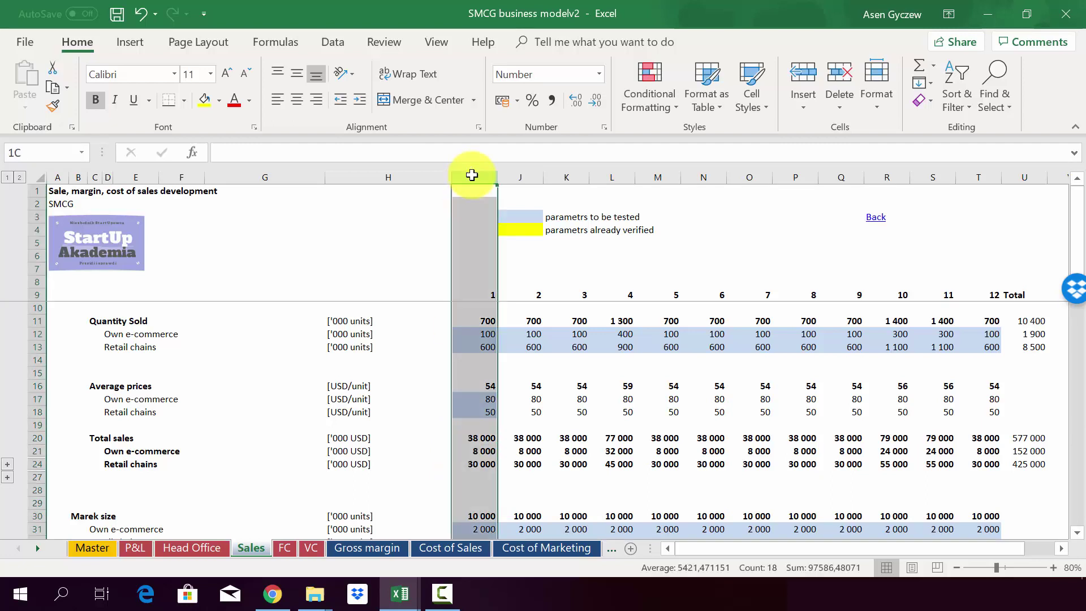
{"action": "left_click", "coordinate": [461, 433]}
{"action": "left_click", "coordinate": [8, 465]}
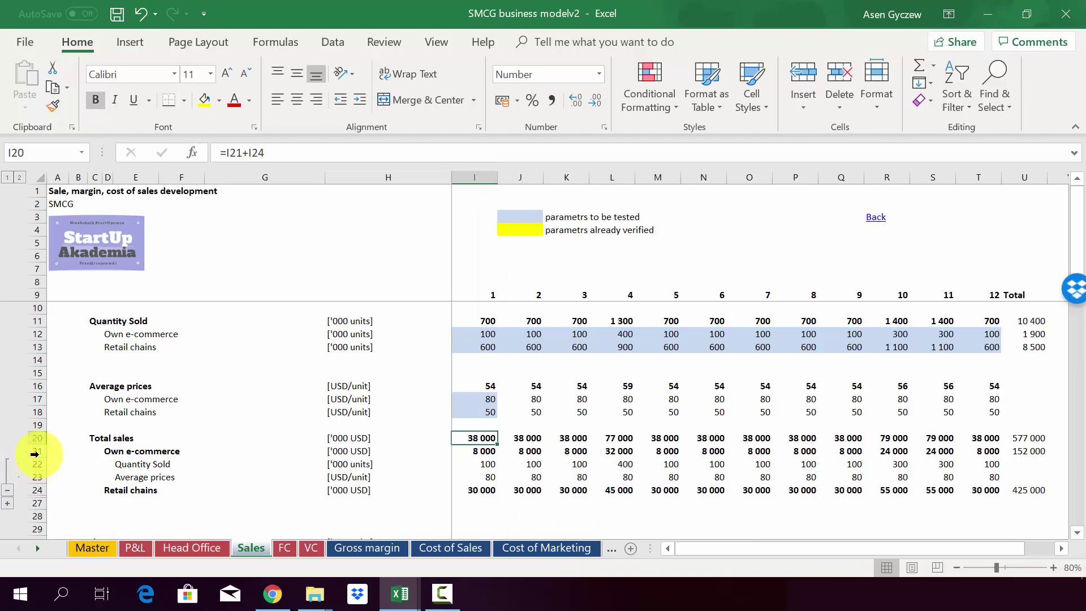
{"action": "left_click", "coordinate": [34, 454]}
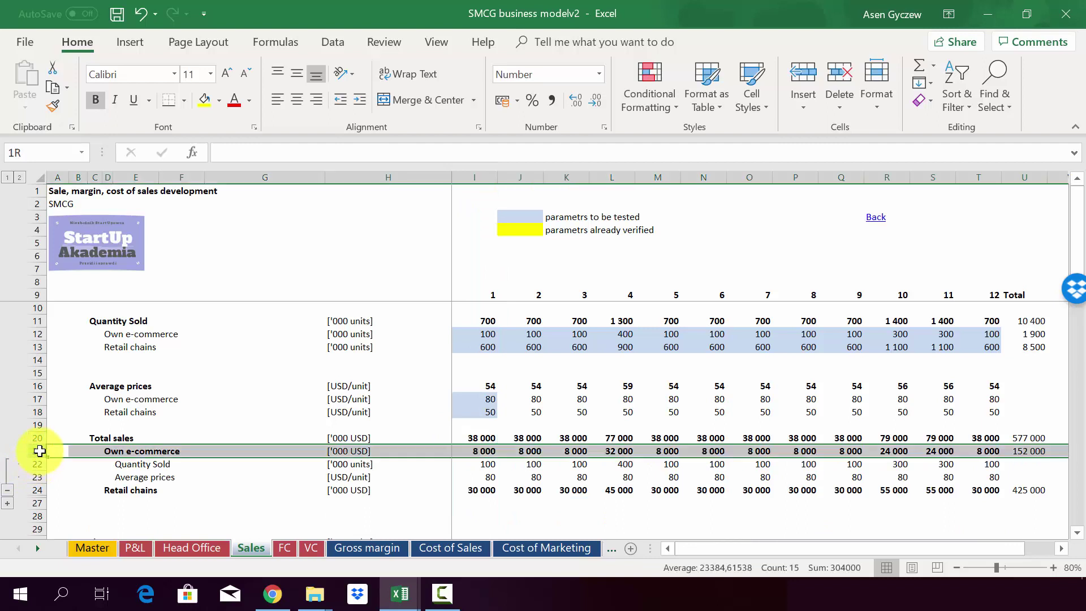
{"action": "double_click", "coordinate": [459, 451]}
{"action": "key", "text": "Return"}
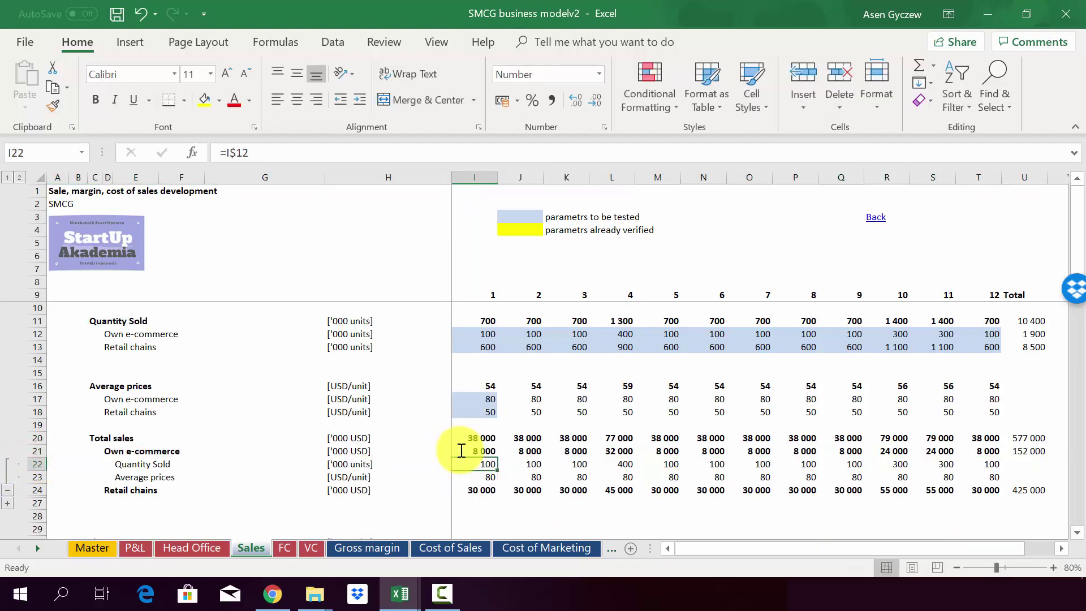
{"action": "key", "text": "F2"}
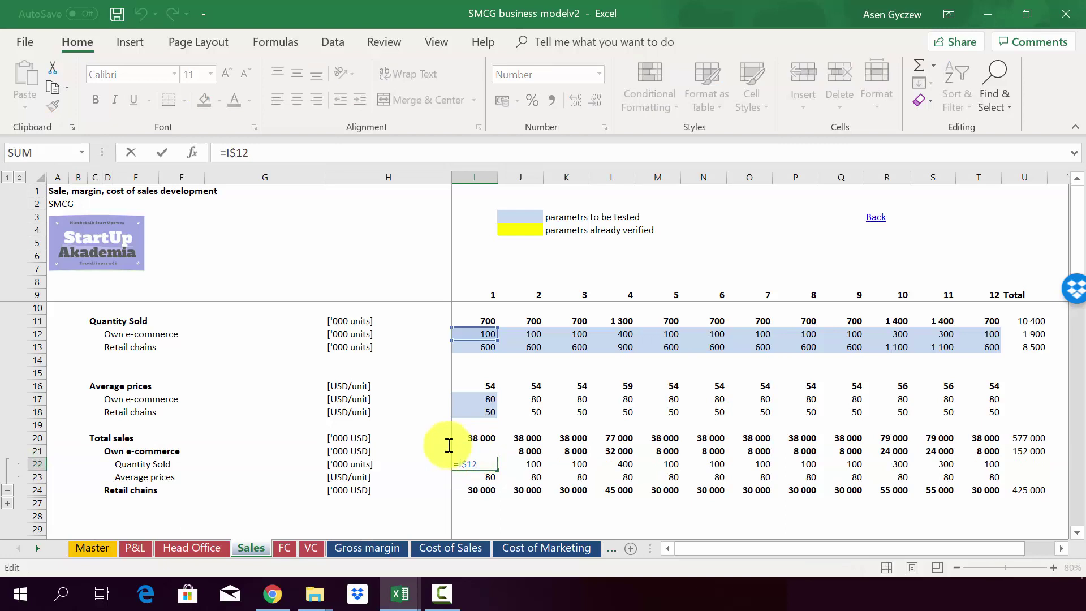
{"action": "key", "text": "Return"}
{"action": "key", "text": "F2"}
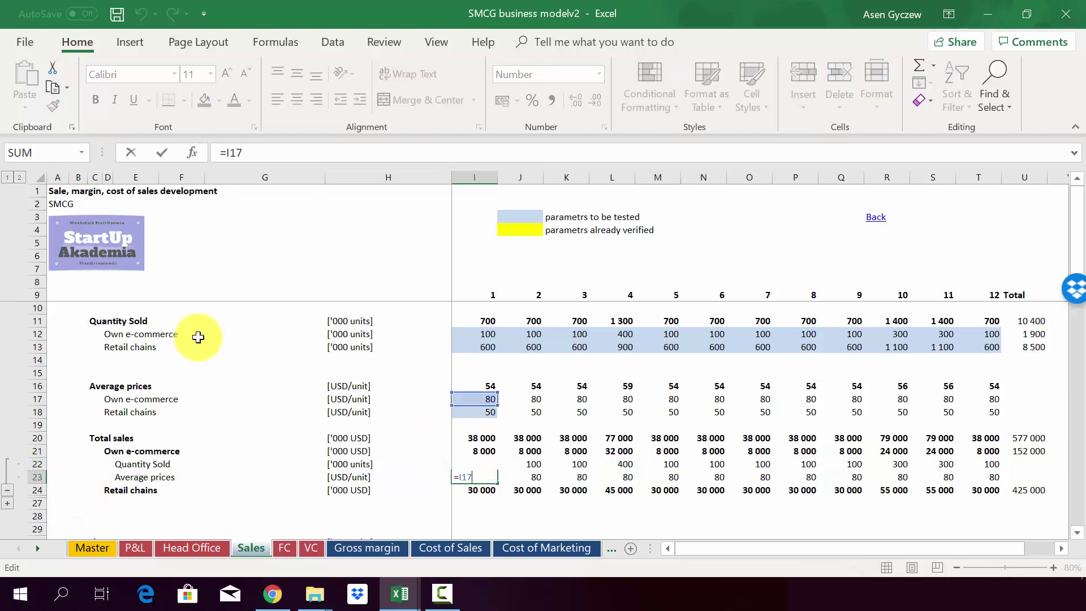
{"action": "key", "text": "Escape"}
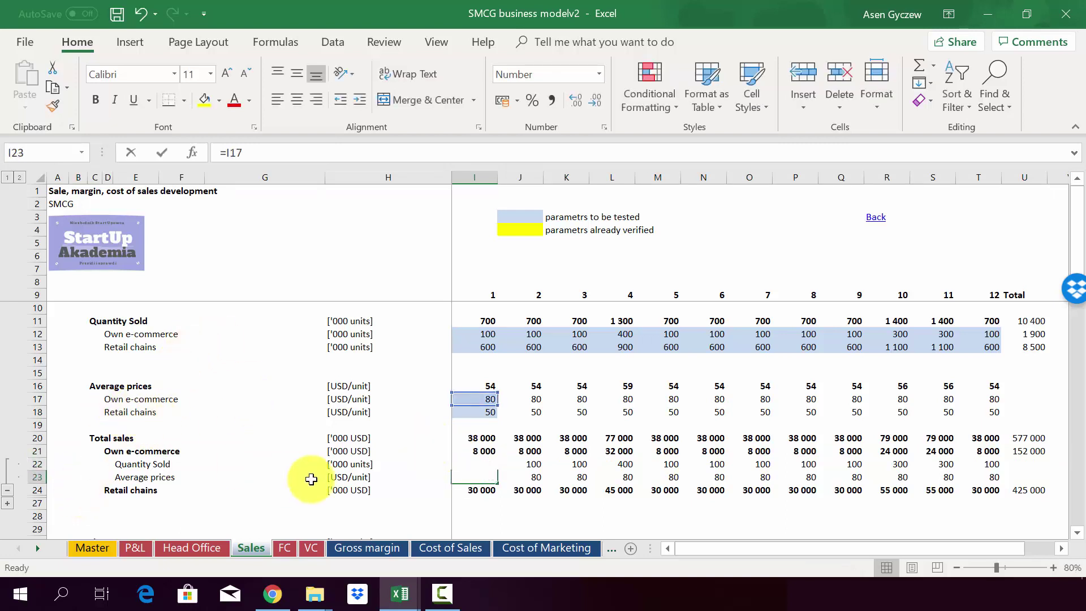
{"action": "key", "text": "F2"}
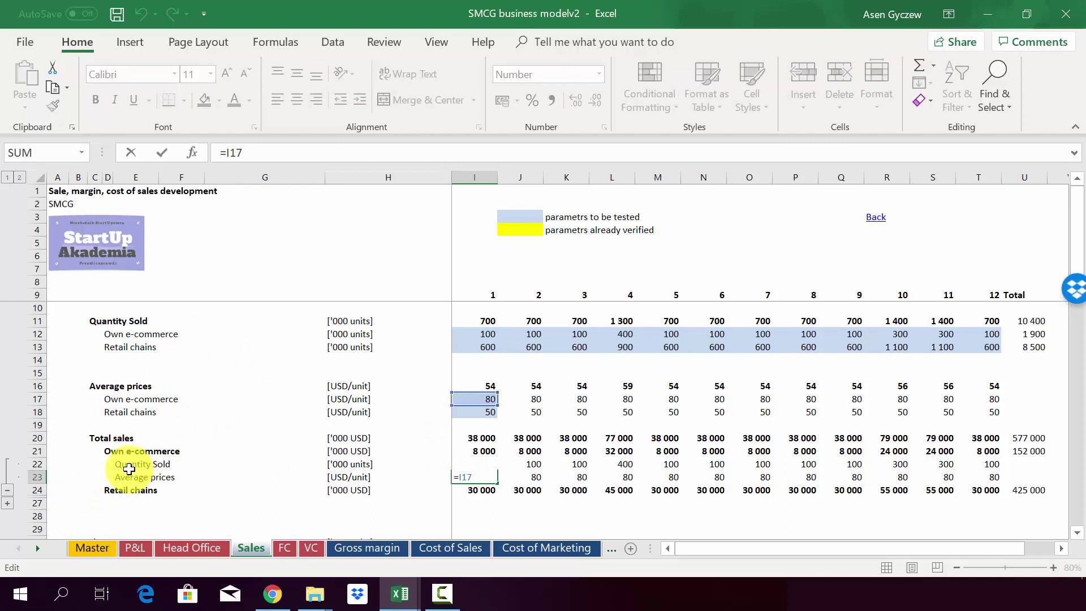
{"action": "key", "text": "Escape"}
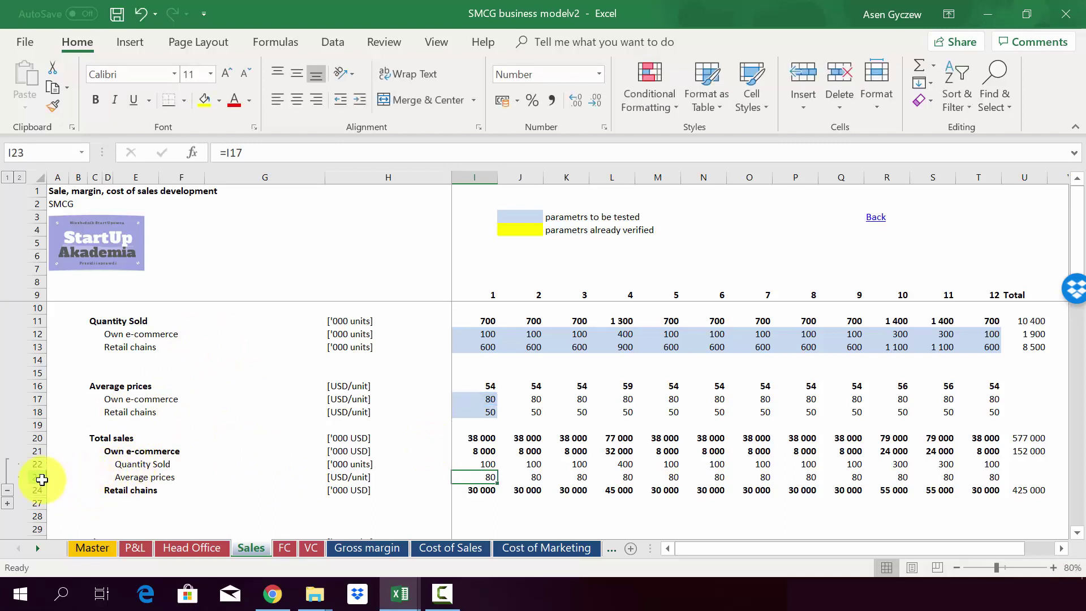
{"action": "left_click", "coordinate": [37, 477]}
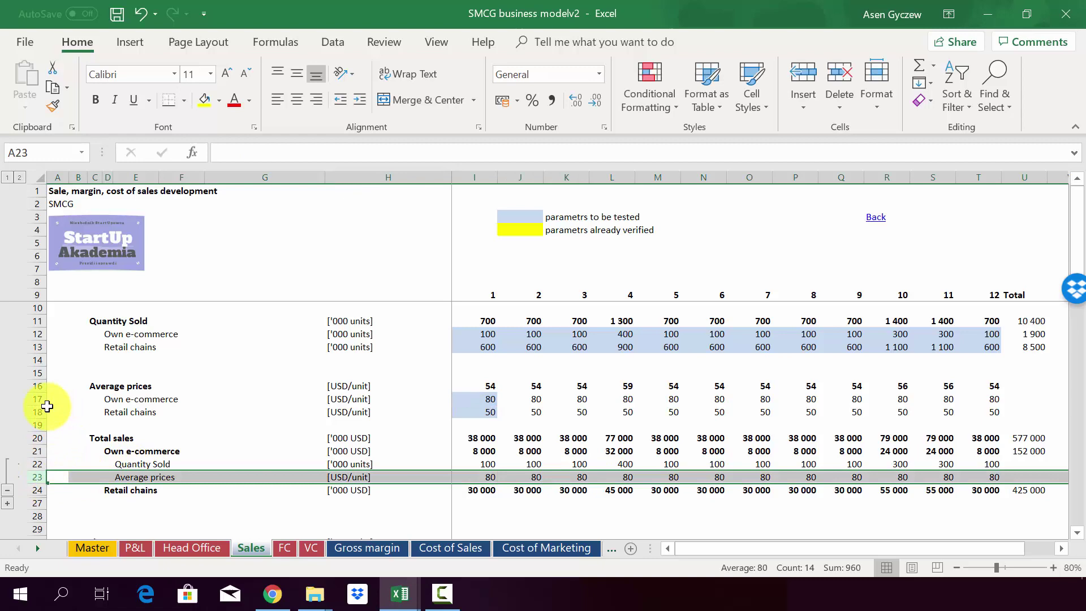
{"action": "left_click", "coordinate": [274, 410]}
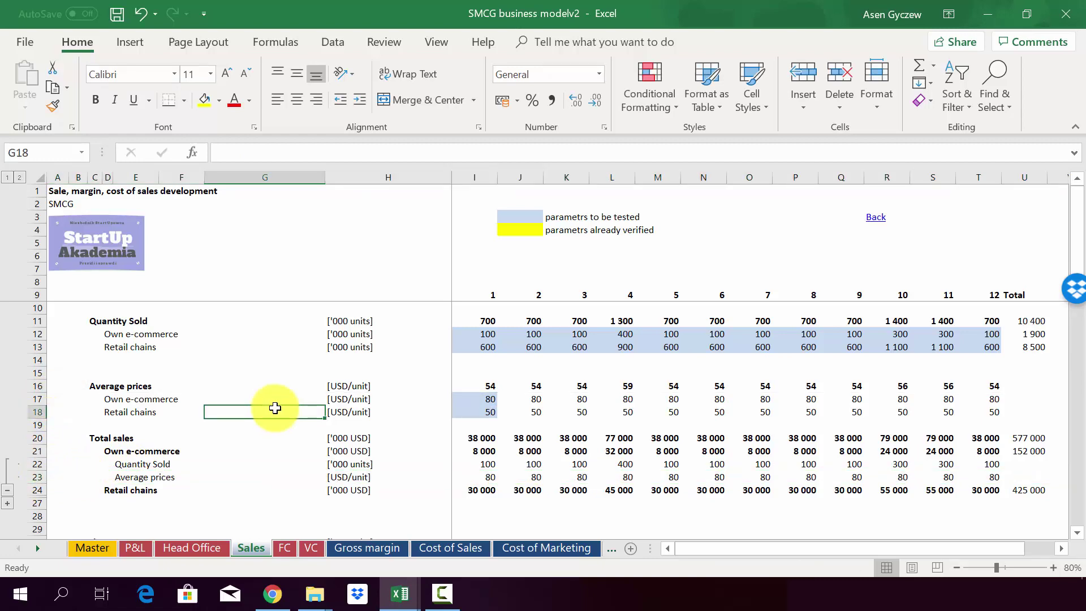
{"action": "scroll", "coordinate": [275, 408], "scroll_direction": "down", "scroll_amount": 2}
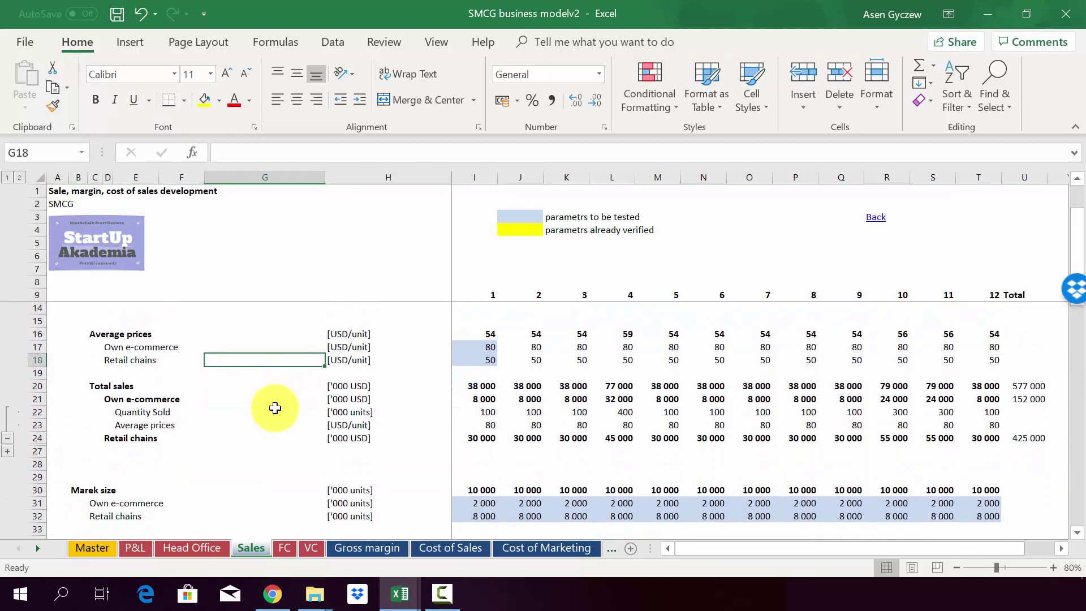
{"action": "left_click", "coordinate": [38, 476]}
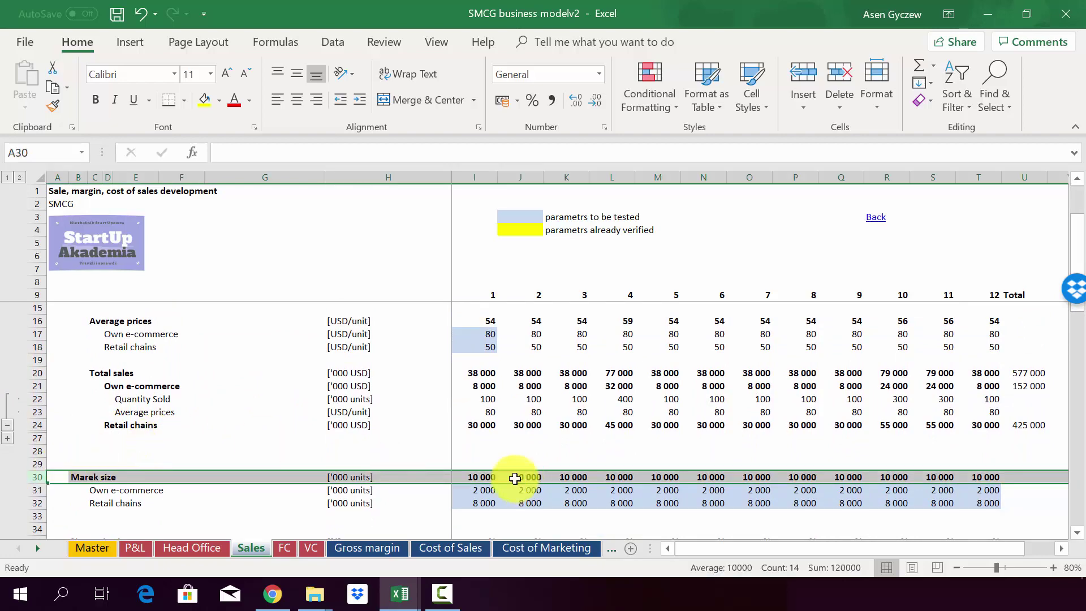
{"action": "scroll", "coordinate": [514, 478], "scroll_direction": "down", "scroll_amount": 2}
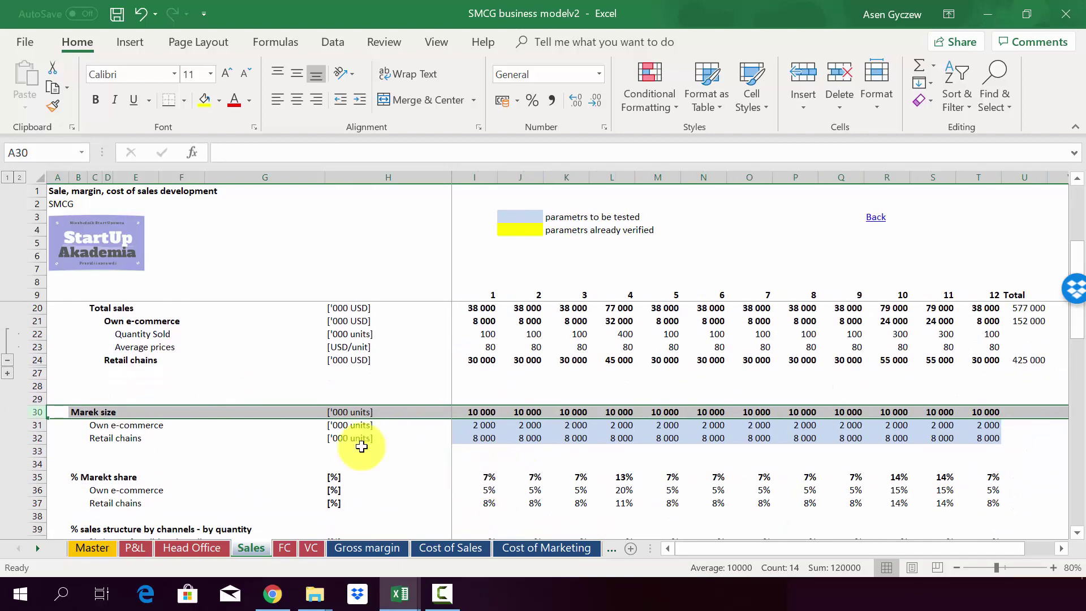
{"action": "left_click", "coordinate": [130, 450]}
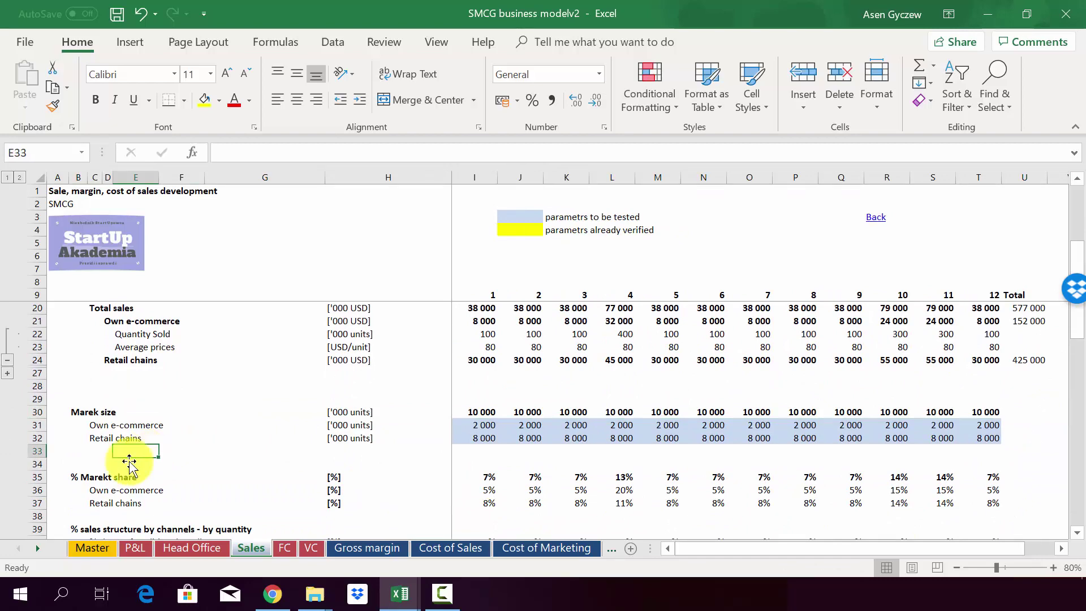
{"action": "left_click", "coordinate": [35, 490]}
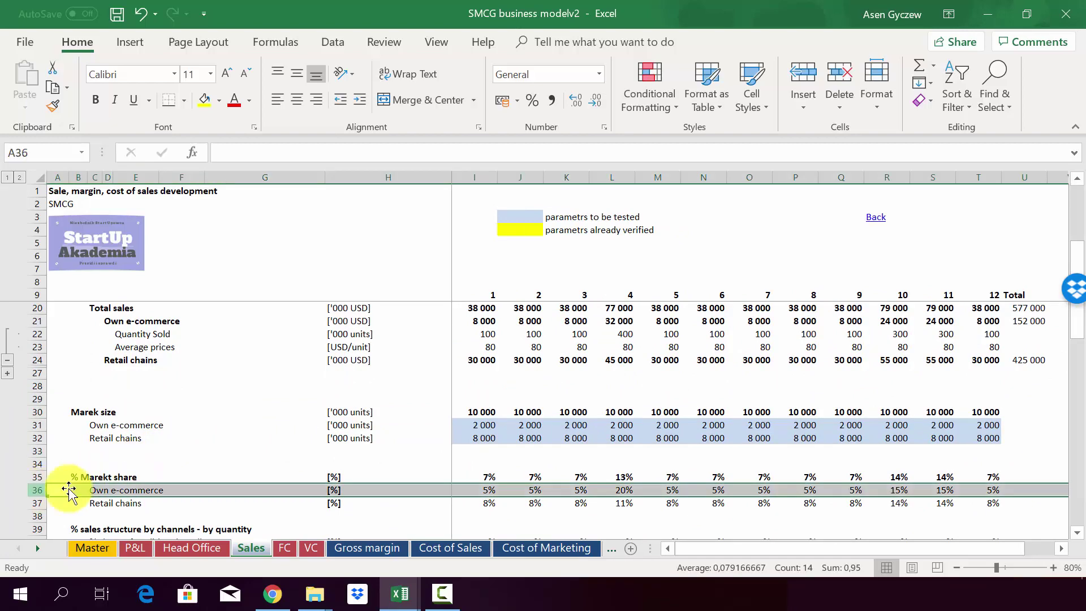
{"action": "double_click", "coordinate": [476, 490]}
{"action": "scroll", "coordinate": [584, 371], "scroll_direction": "up", "scroll_amount": 2}
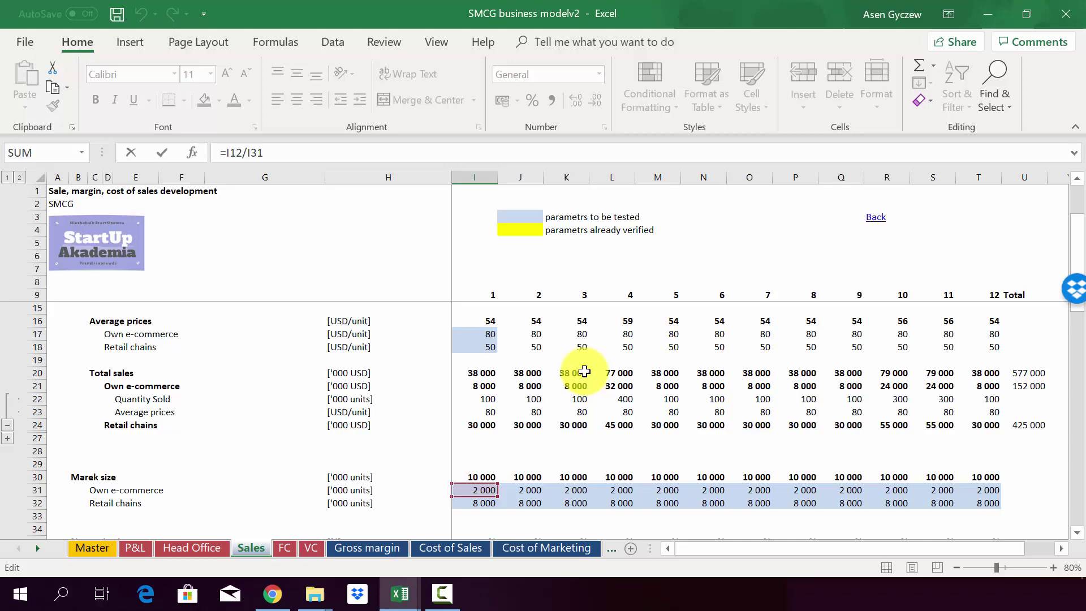
{"action": "scroll", "coordinate": [585, 371], "scroll_direction": "up", "scroll_amount": 2}
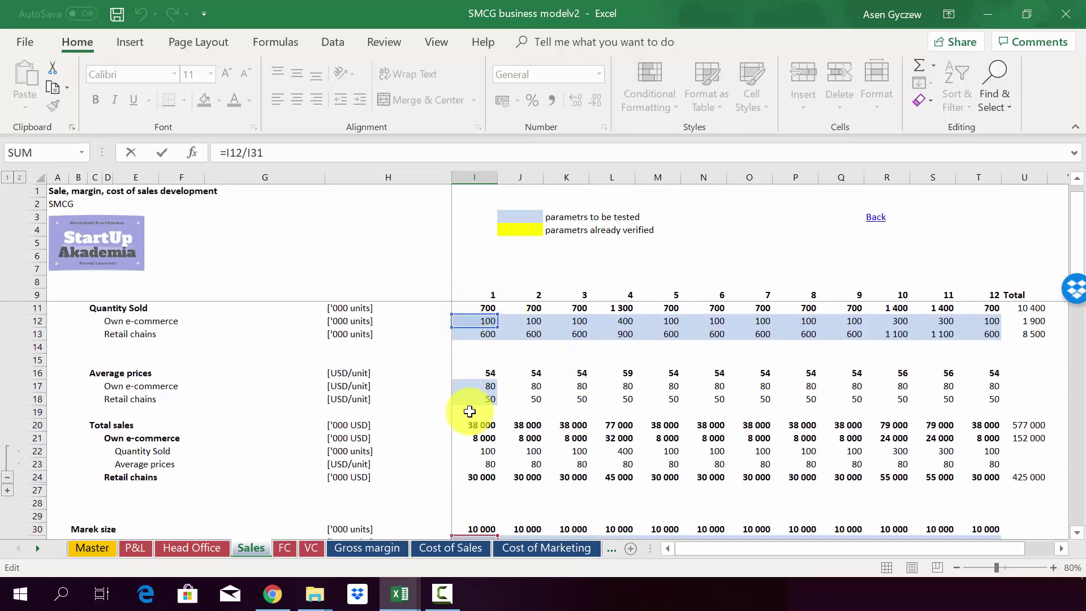
{"action": "scroll", "coordinate": [471, 412], "scroll_direction": "down", "scroll_amount": 3}
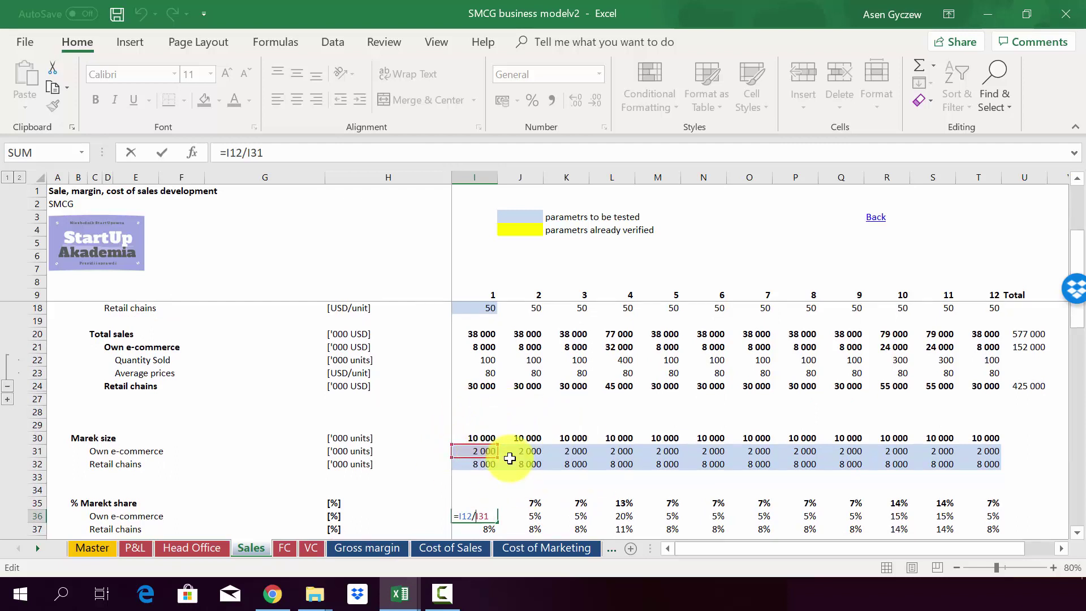
{"action": "key", "text": "Return"}
{"action": "key", "text": "Up"}
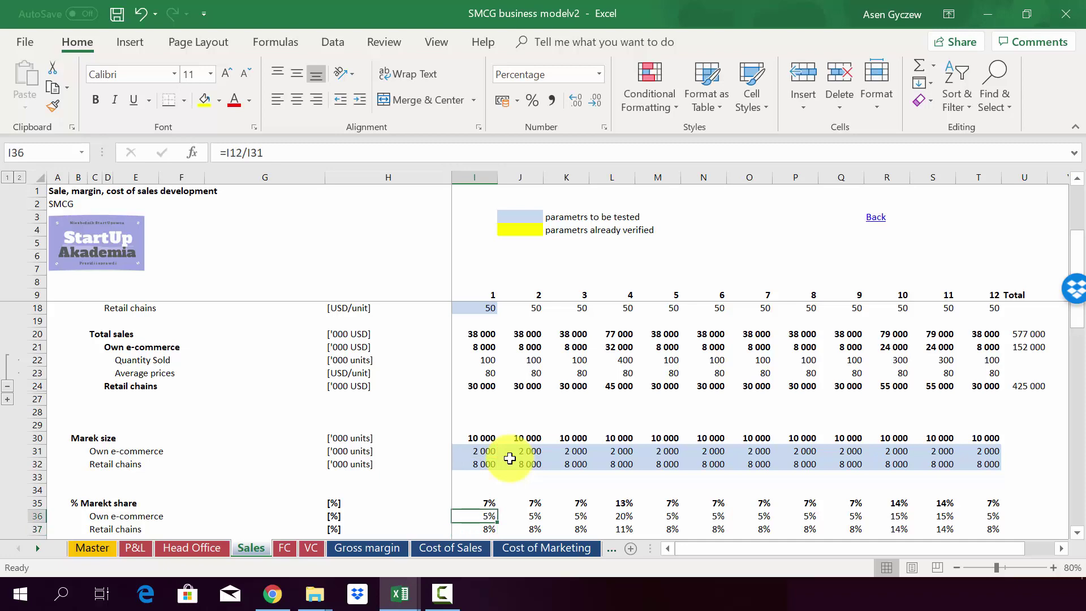
Relabel row 40 as '% share of own e-commerce'
{"action": "left_click", "coordinate": [475, 530]}
{"action": "scroll", "coordinate": [475, 529], "scroll_direction": "down", "scroll_amount": 2}
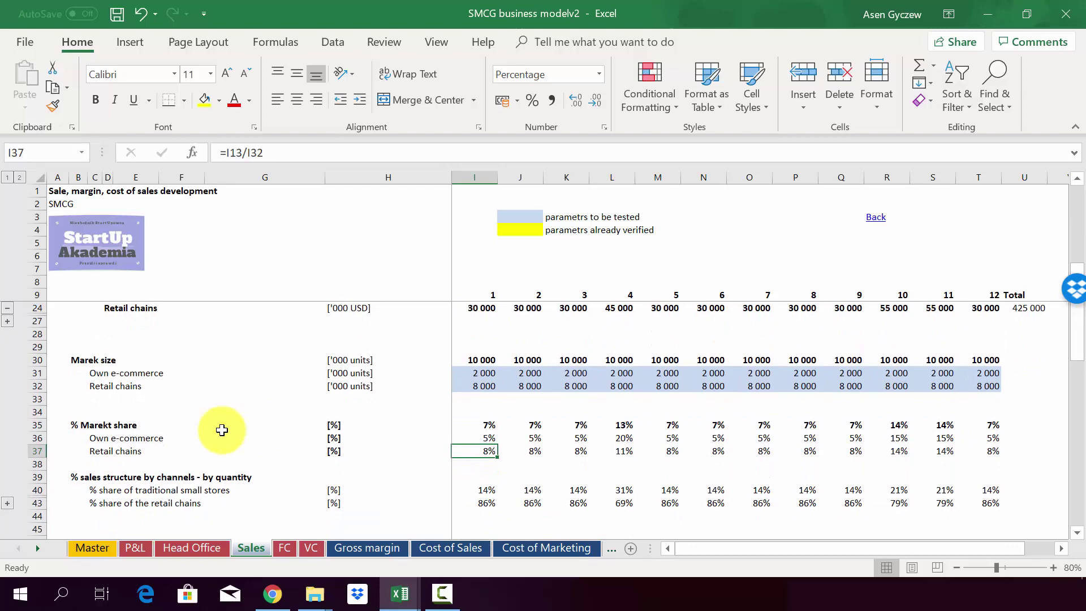
{"action": "left_click", "coordinate": [35, 437]}
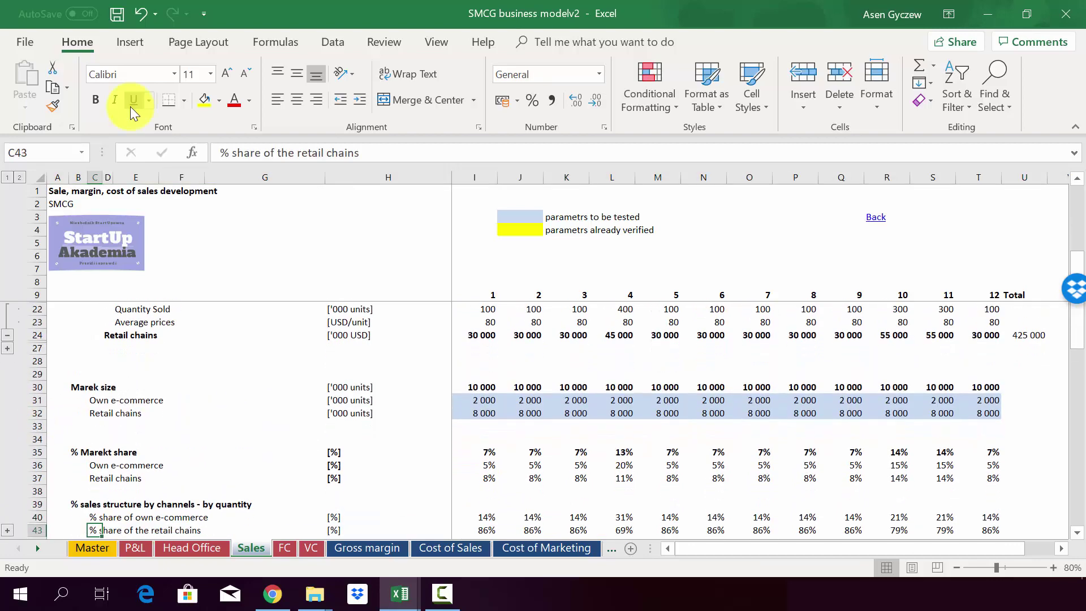
{"action": "key", "text": "Down"}
{"action": "key", "text": "Down"}
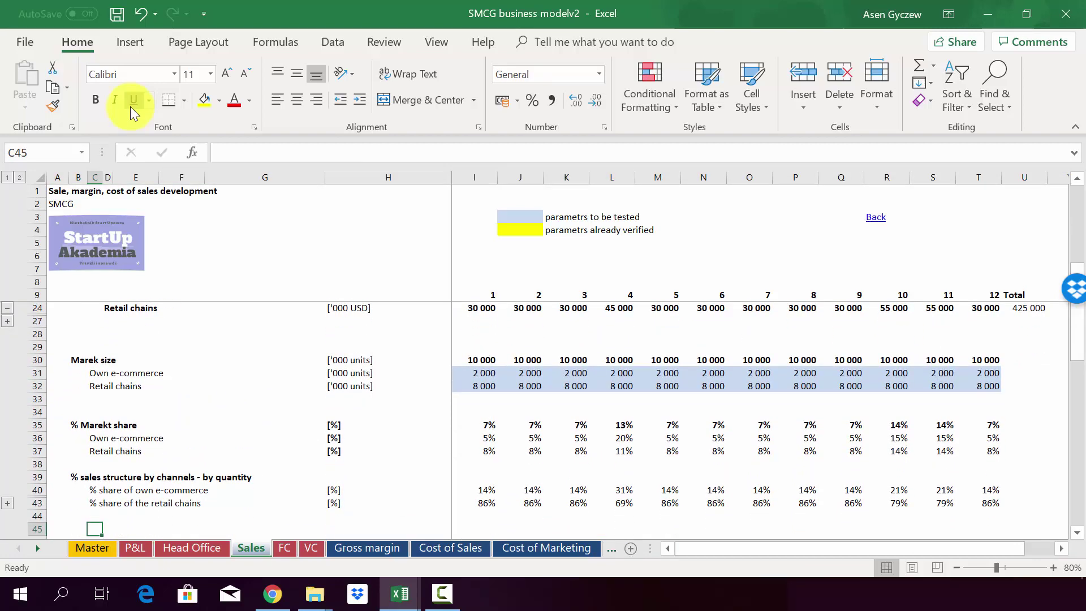
Verify the retail chains share in I43 is =1-I40
{"action": "left_click", "coordinate": [41, 490]}
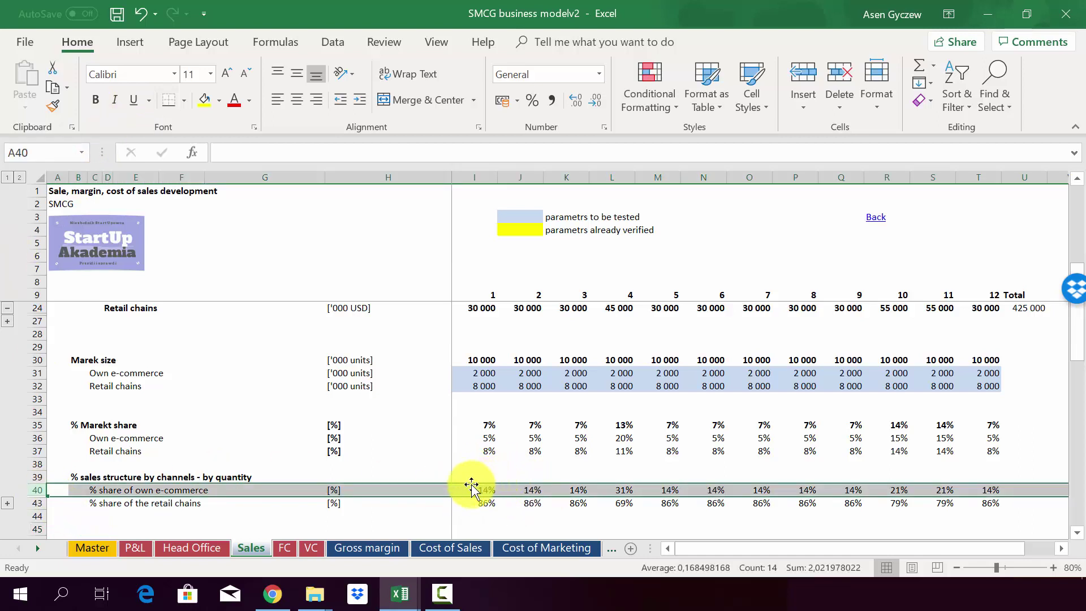
{"action": "left_click", "coordinate": [474, 504]}
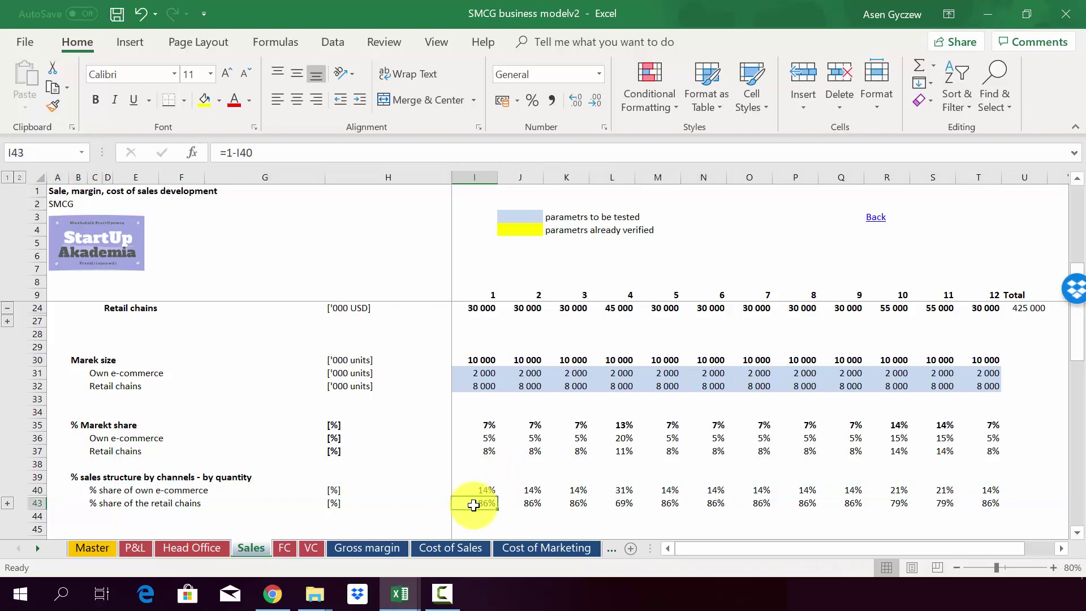
{"action": "left_click", "coordinate": [41, 504]}
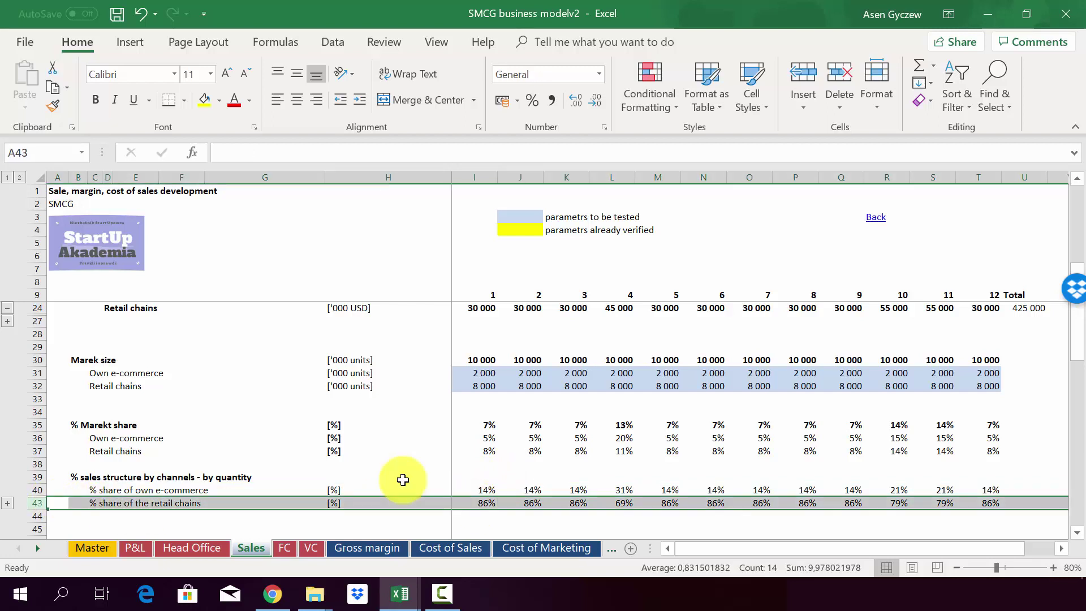
{"action": "left_click", "coordinate": [469, 402]}
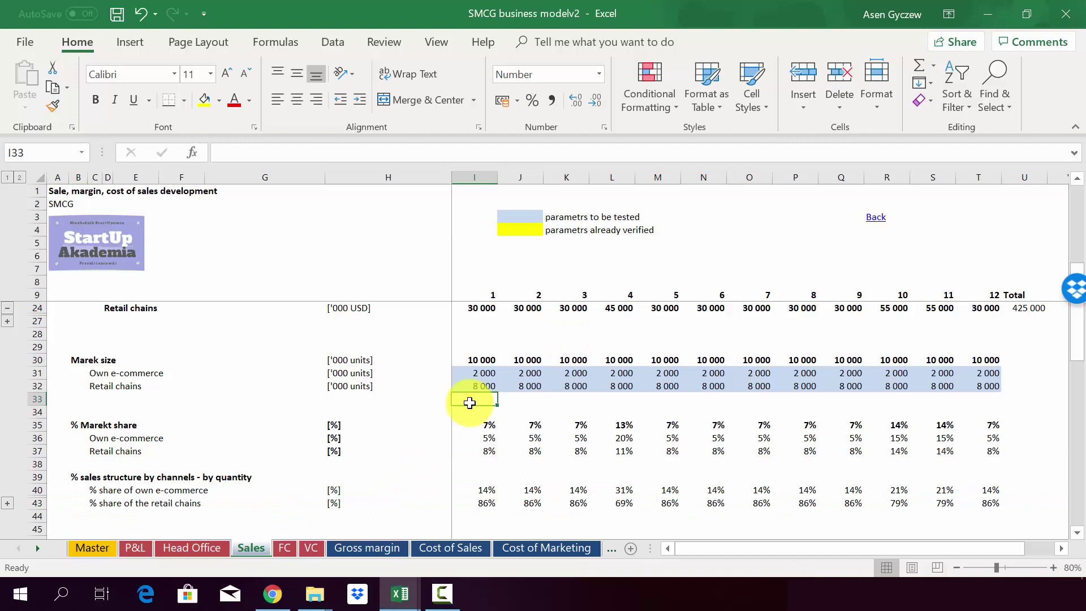